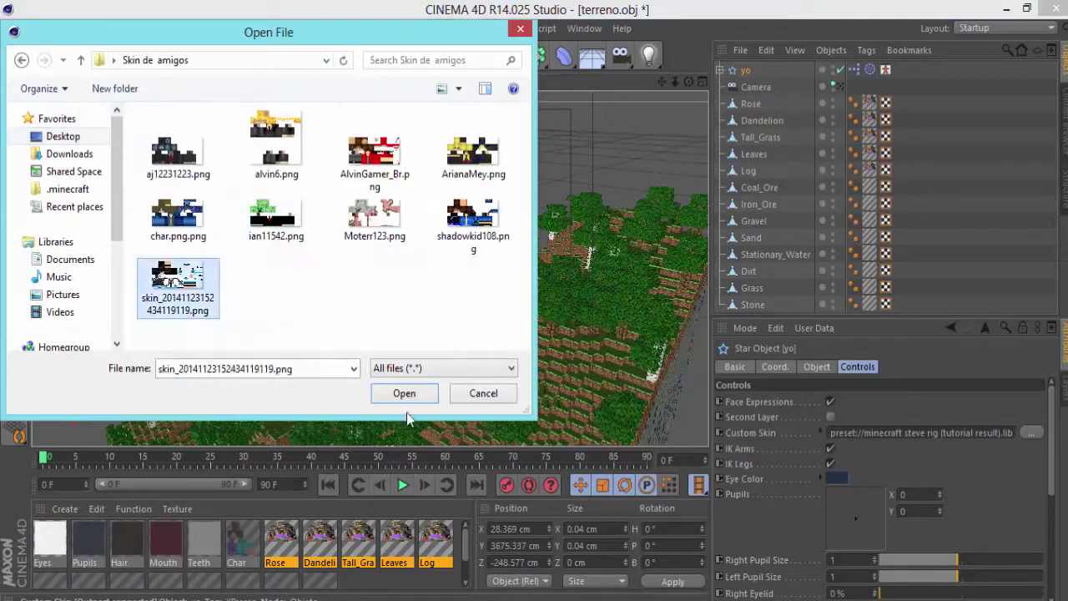
Load skin_20141123152434119119.png as the yo rig's custom skin and steve.png as the Steve Rig's custom skin
left_click(404, 393)
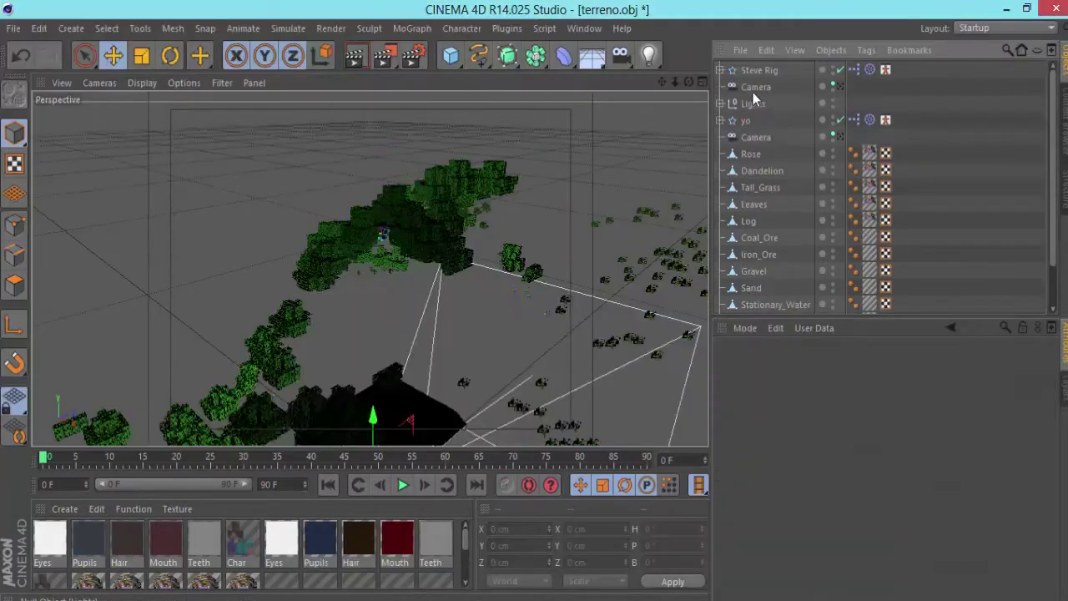
left_click(804, 70)
scroll(429, 286, "up", 5)
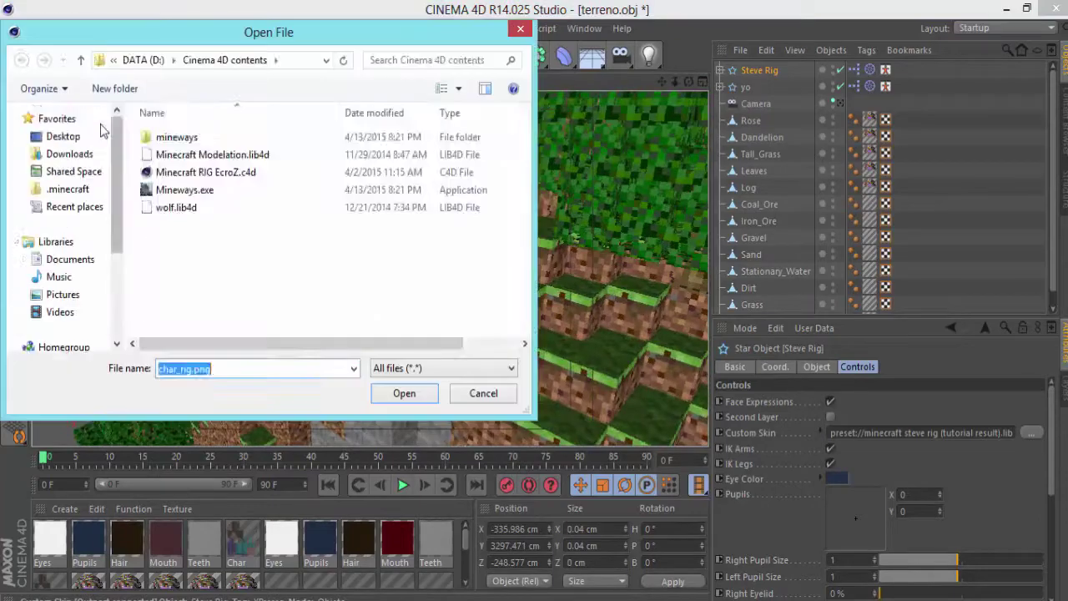
left_click(406, 527)
left_click(619, 370)
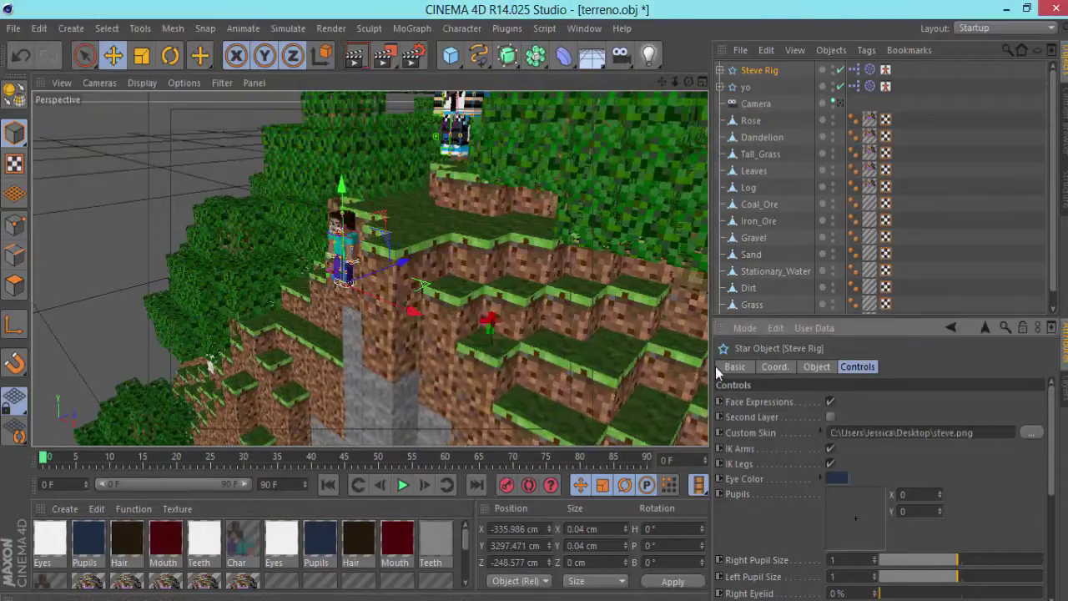
Set the yo rig's Hair material colour to RGB 64, 42, 42 and make its left eyebrow visible
scroll(384, 267, "up", 6)
left_click(758, 171)
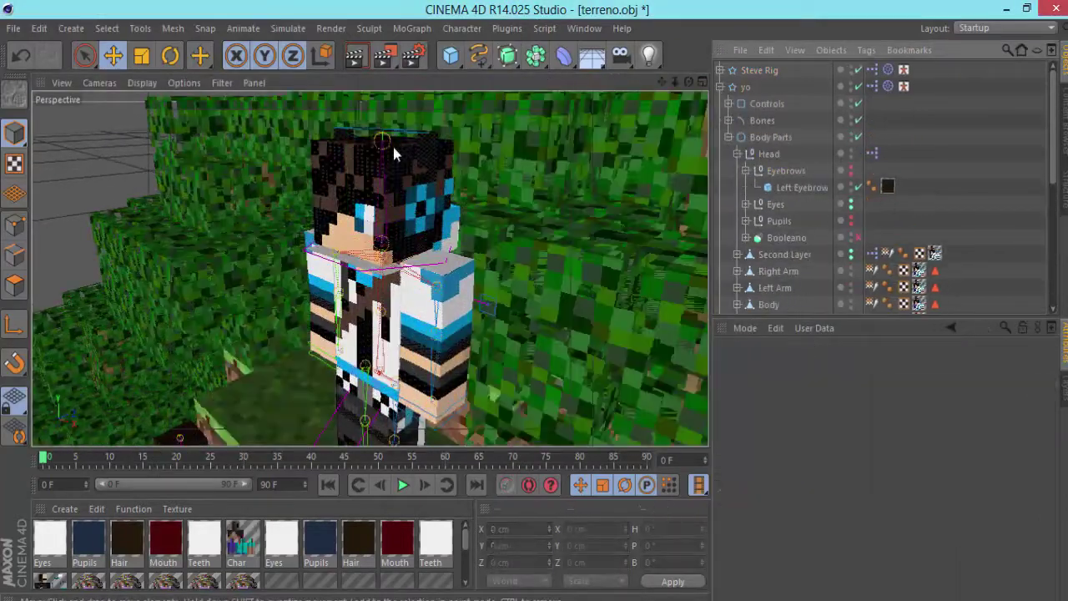
scroll(393, 147, "up", 4)
left_click(359, 543)
left_click(751, 388)
left_click(889, 417)
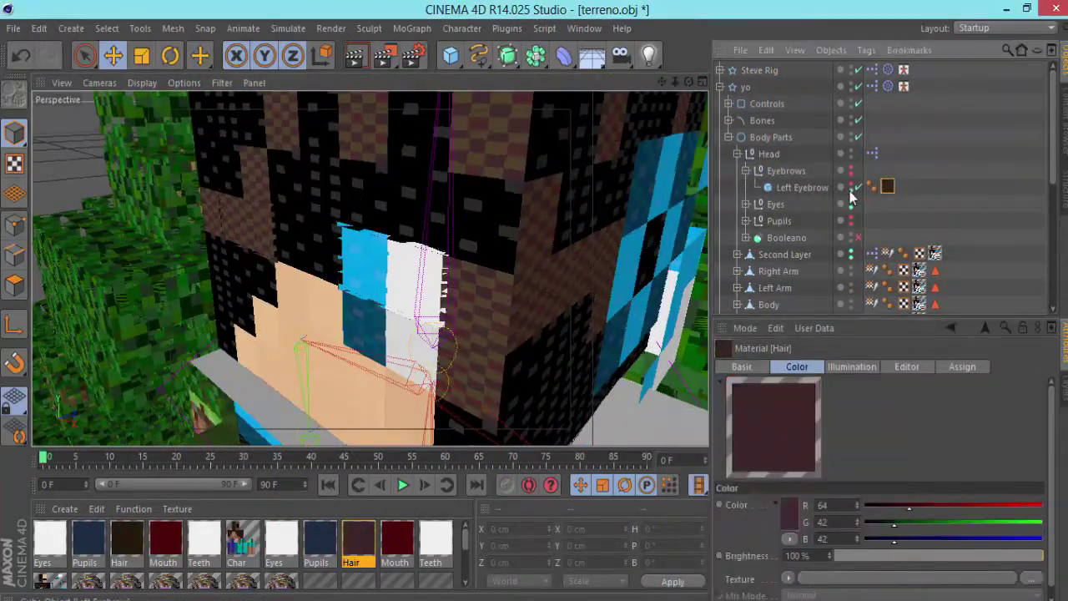
left_click(787, 523)
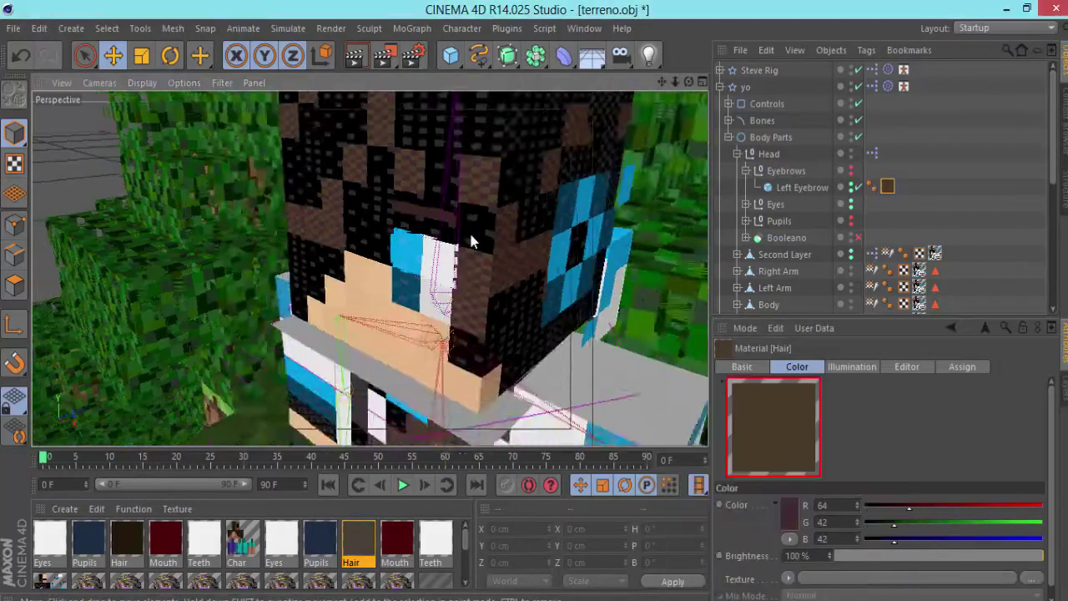
left_click(773, 205)
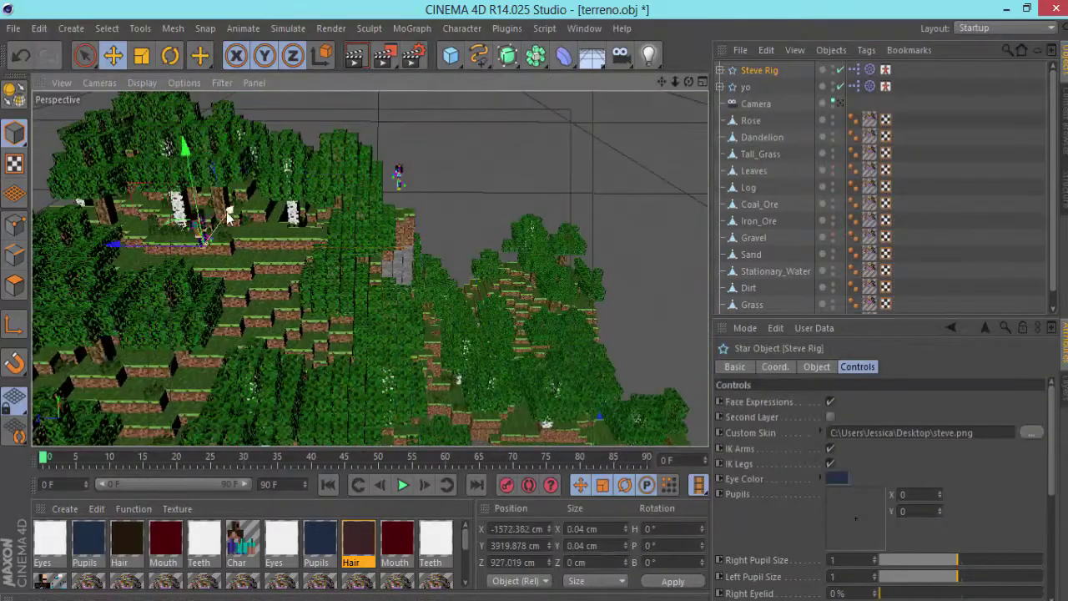
Move the Steve Rig across the terrain and stand it beside the yo rig on top of the leaves
left_click_drag(314, 268, 374, 250, "alt")
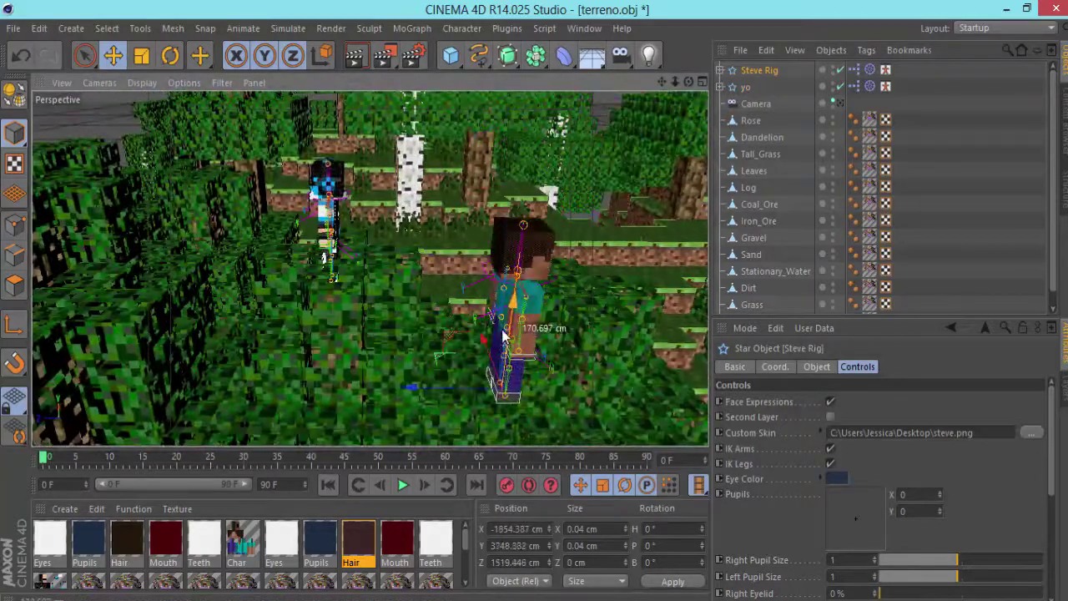
left_click_drag(504, 337, 601, 170, "alt")
left_click_drag(527, 311, 470, 219)
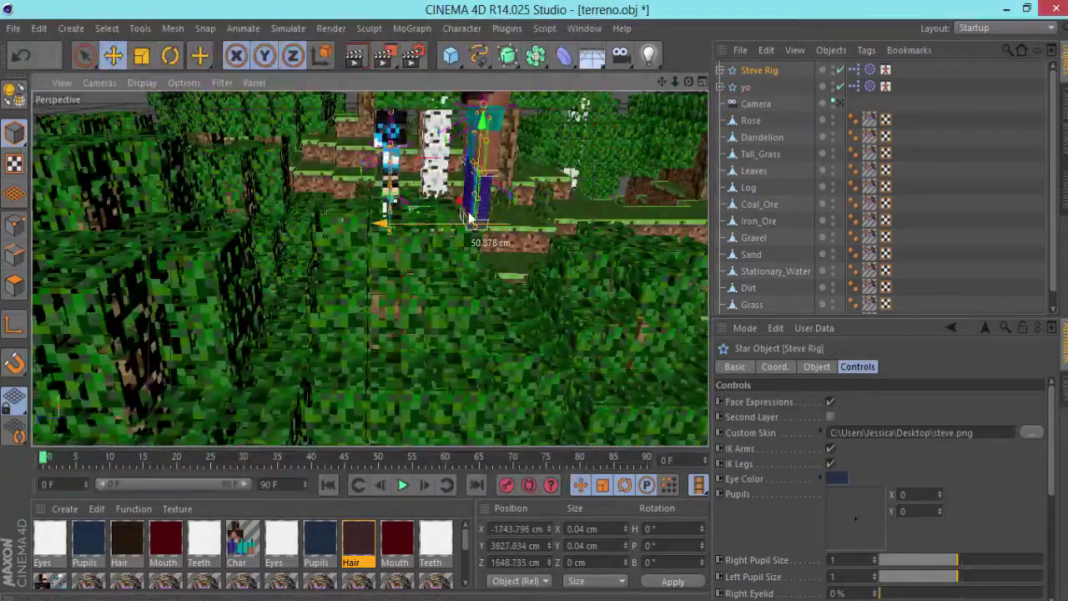
left_click_drag(461, 161, 479, 143, "alt")
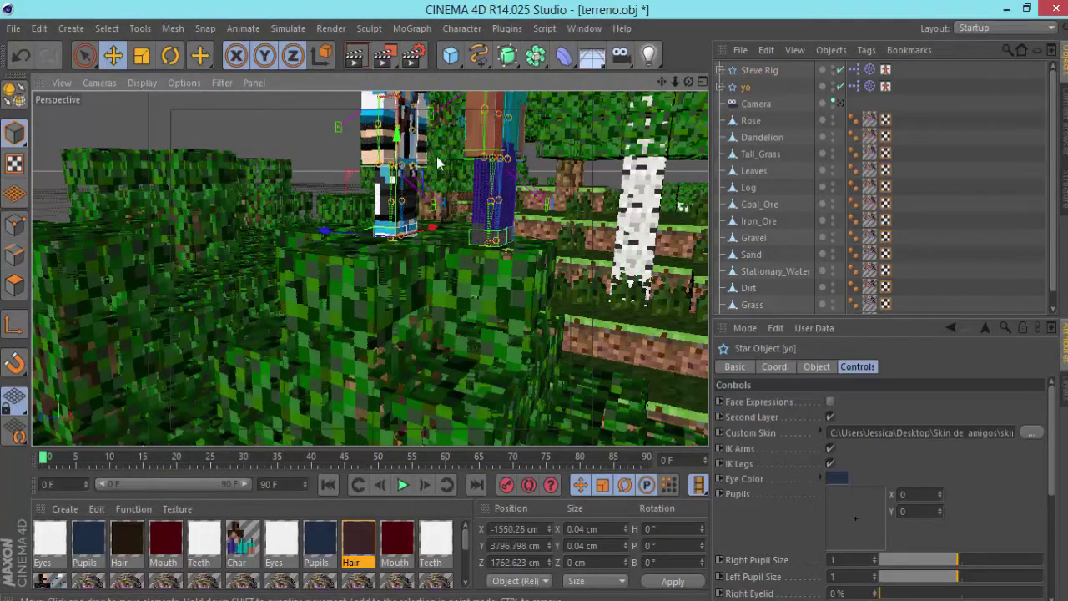
Turn the two rigs on the treetop to face the same way, rotating the Steve Rig's heading to about -75°
left_click_drag(432, 246, 338, 251)
left_click_drag(497, 254, 497, 254)
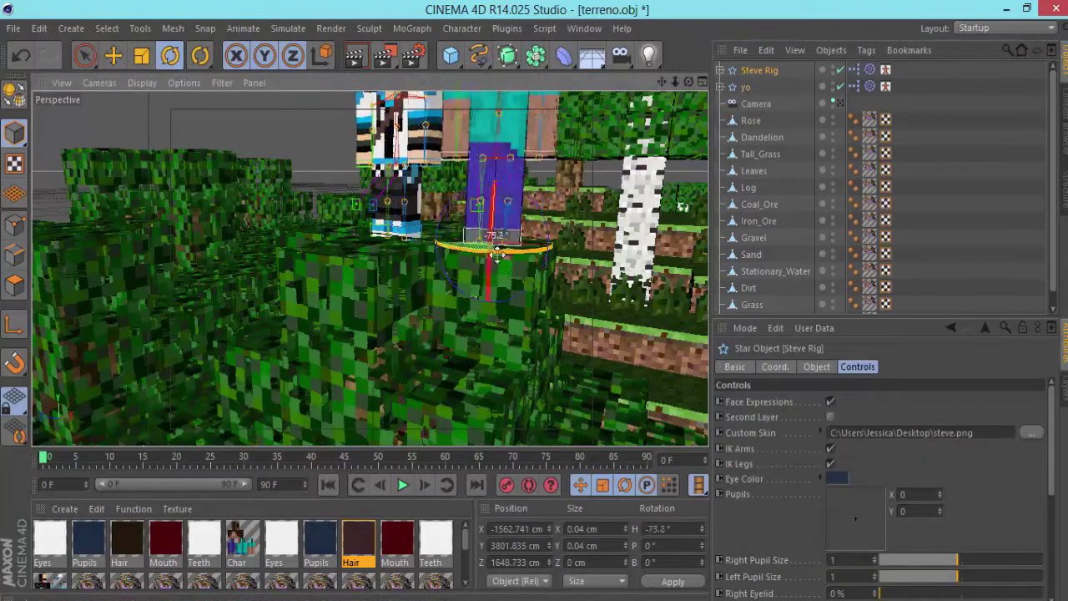
left_click_drag(415, 239, 529, 307, "alt")
Search the Downloads folder in File Explorer for "minecraft mode"
key("super+e")
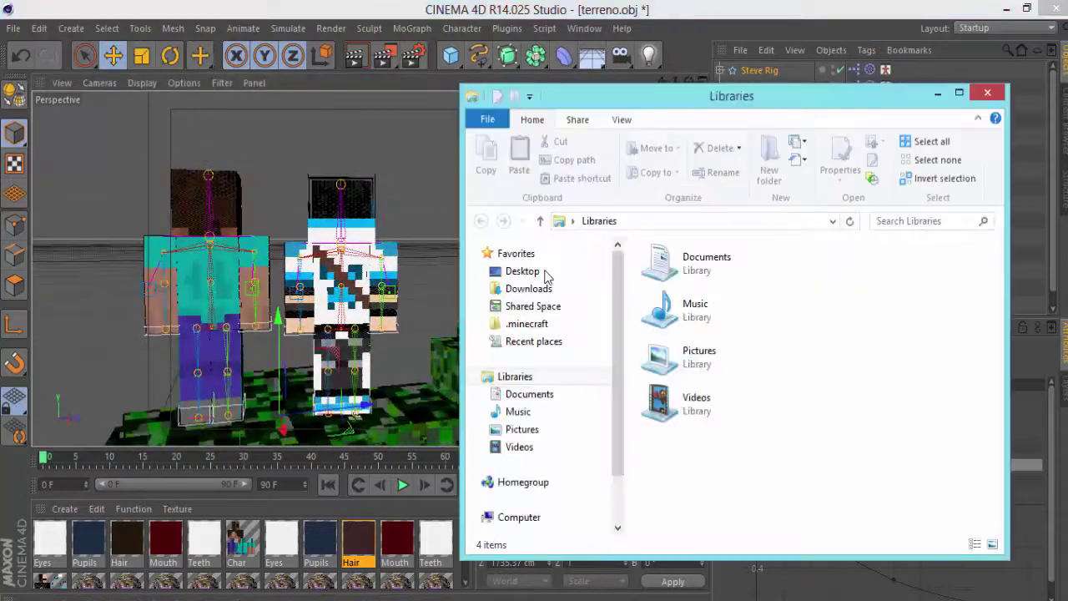
left_click(529, 288)
left_click(904, 222)
type("minecraft mode")
left_click(422, 271)
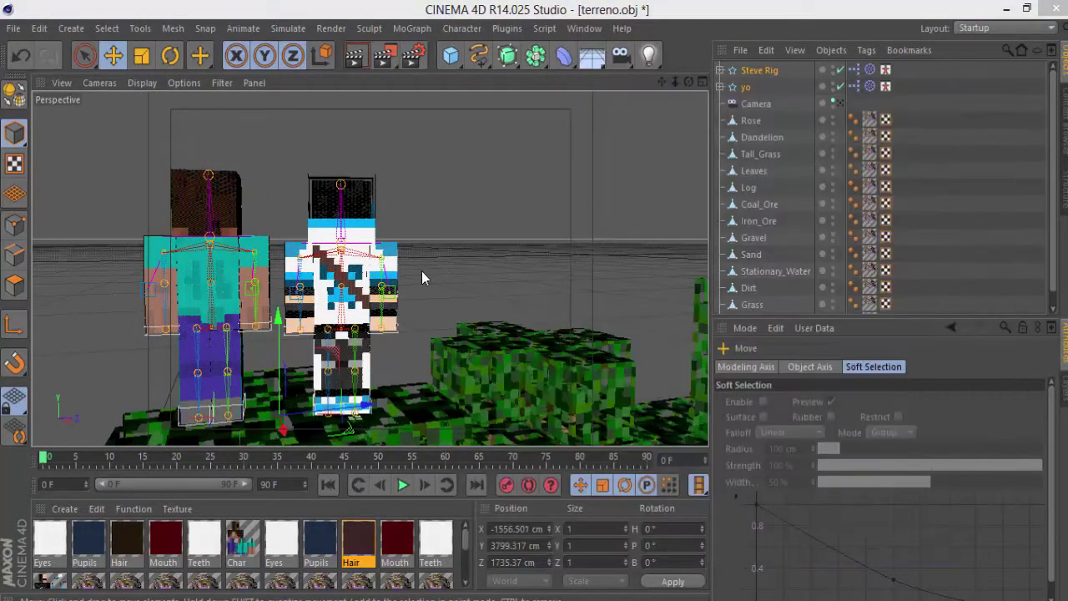
Add the Minecraft tools model to the scene from the Content Browser and move it toward the characters
key("shift+F8")
double_click(470, 98)
left_click_drag(516, 248, 389, 241, "alt")
left_click_drag(325, 280, 447, 399)
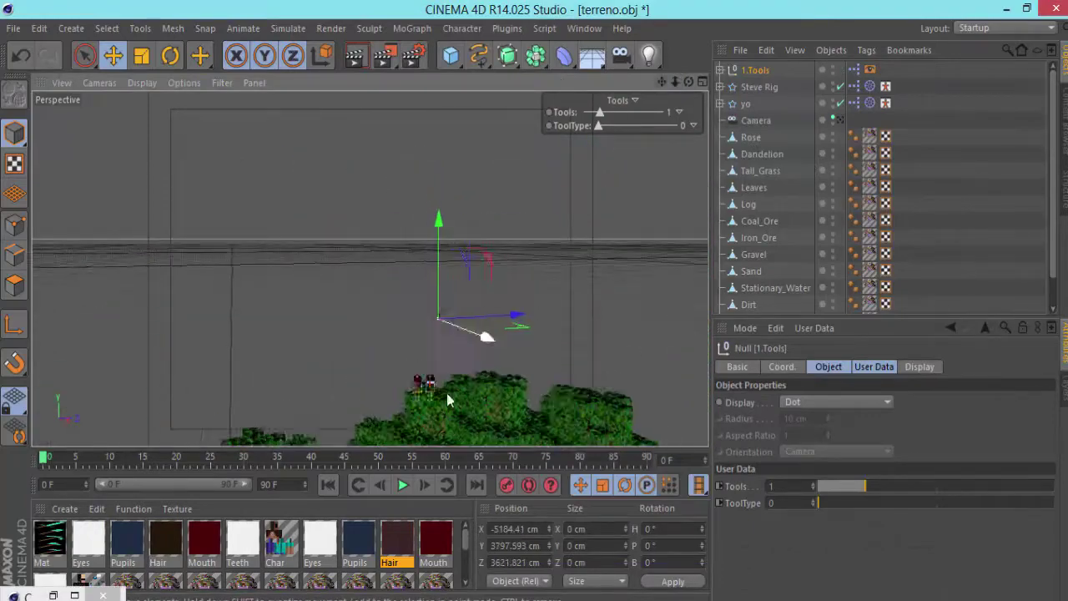
Bring the tools model next to the two rigs, with Tools set to 2 and ToolType set to 2
left_click_drag(432, 290, 342, 310)
left_click(100, 82)
left_click(141, 138)
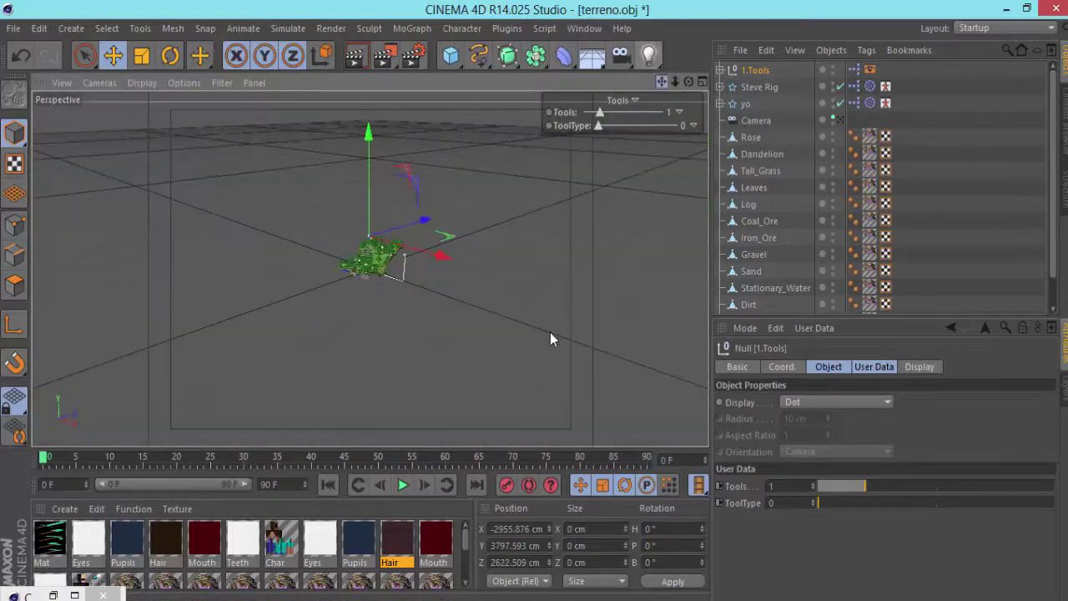
left_click_drag(511, 400, 445, 255, "alt")
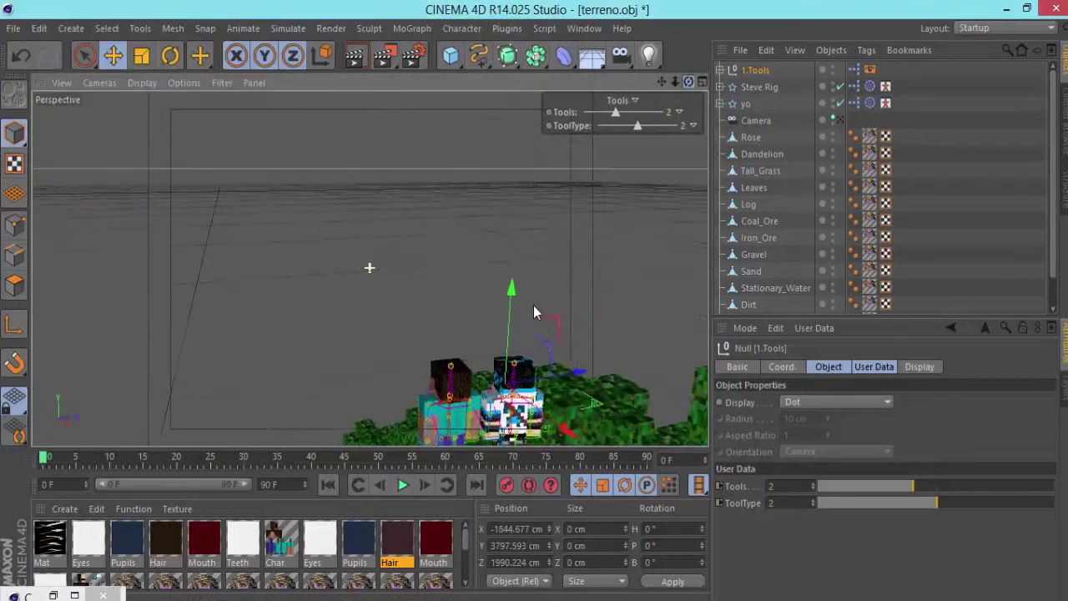
left_click_drag(533, 306, 542, 393)
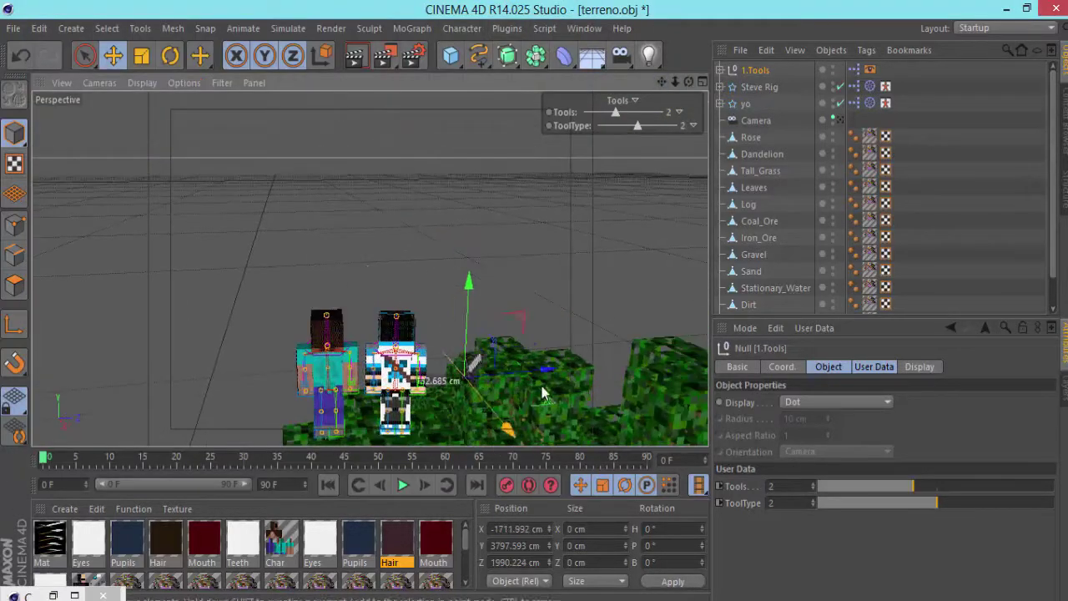
left_click_drag(388, 417, 392, 414)
Move the sword beside the yo rig's hip and rotate it to about -7° heading and 93° bank
scroll(389, 414, "up", 5)
key("r")
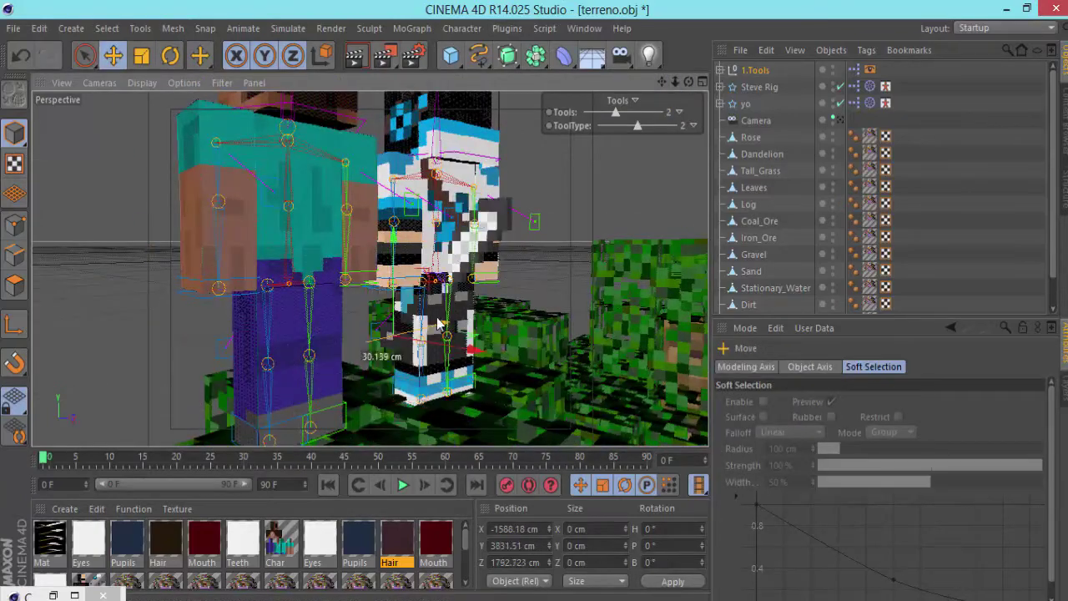
scroll(438, 324, "up", 3)
left_click_drag(442, 334, 451, 340)
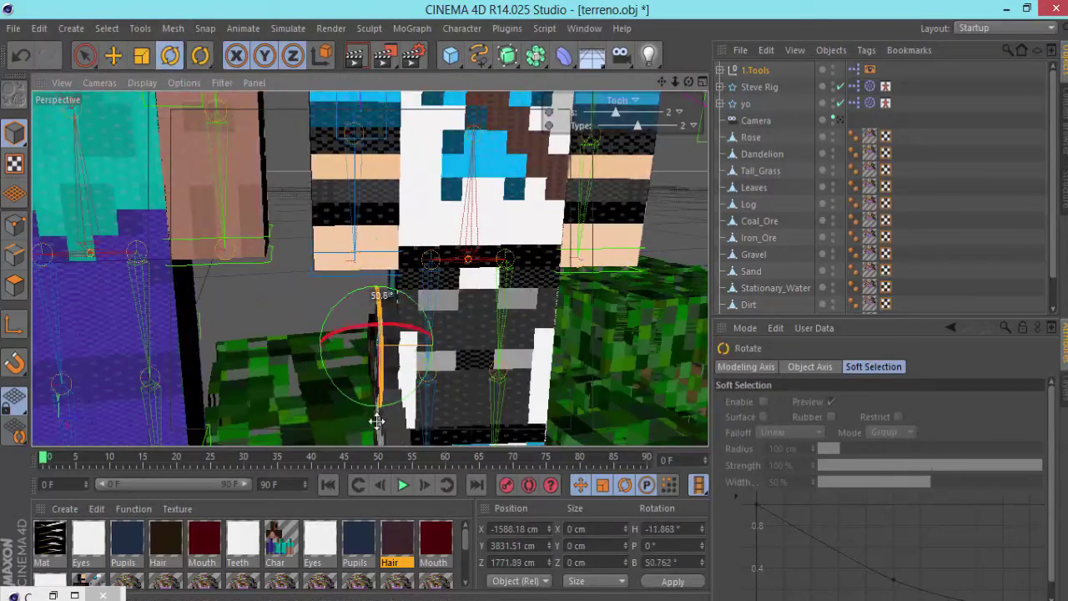
left_click_drag(589, 197, 328, 236, "alt")
key("r")
key("e")
key("r")
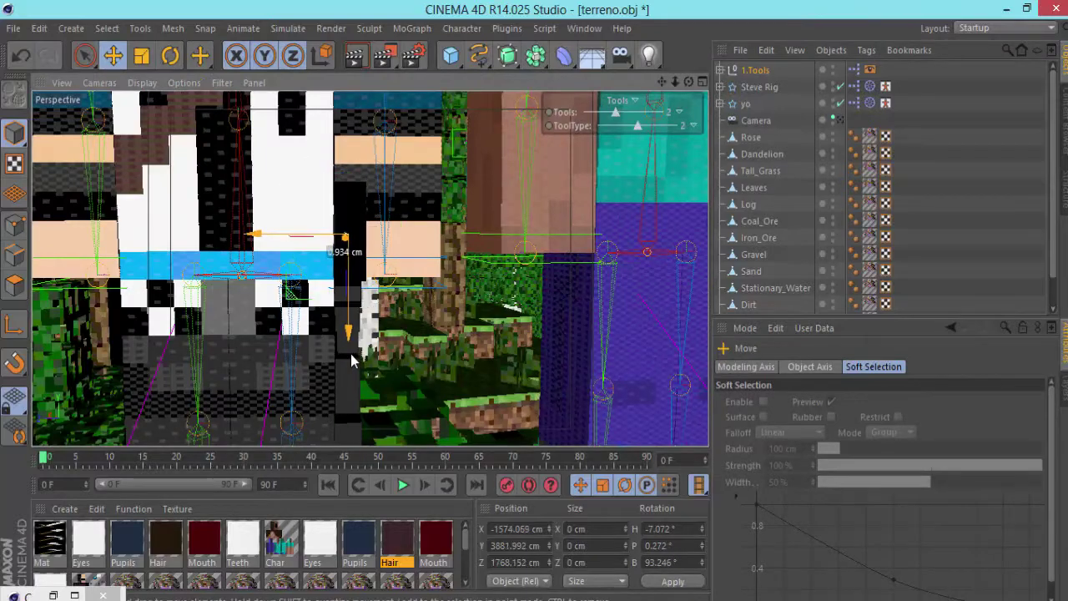
Fine-tune the sword's position against the yo rig's hip, using a viewport render to check the placement
left_click_drag(351, 354, 356, 102)
scroll(356, 103, "up", 2)
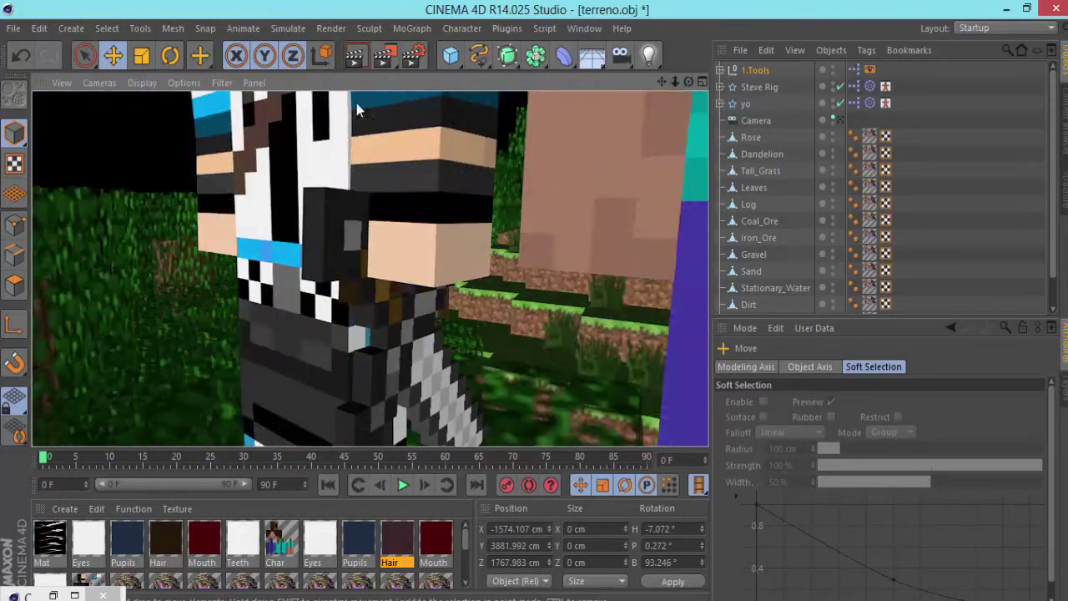
left_click(434, 344)
left_click_drag(445, 342, 401, 317)
left_click(384, 238)
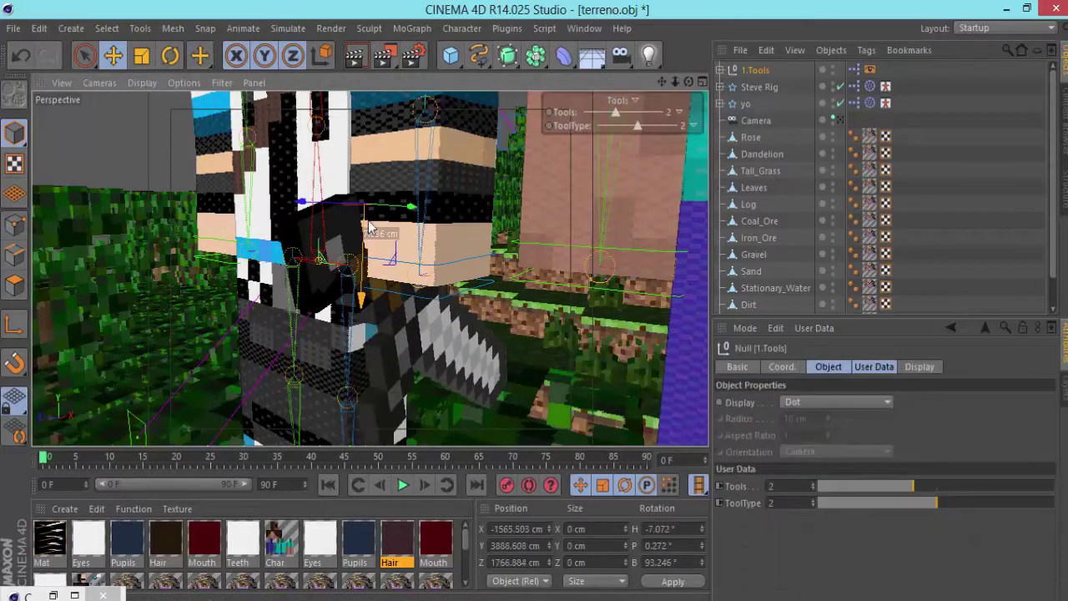
left_click_drag(370, 225, 549, 313, "alt")
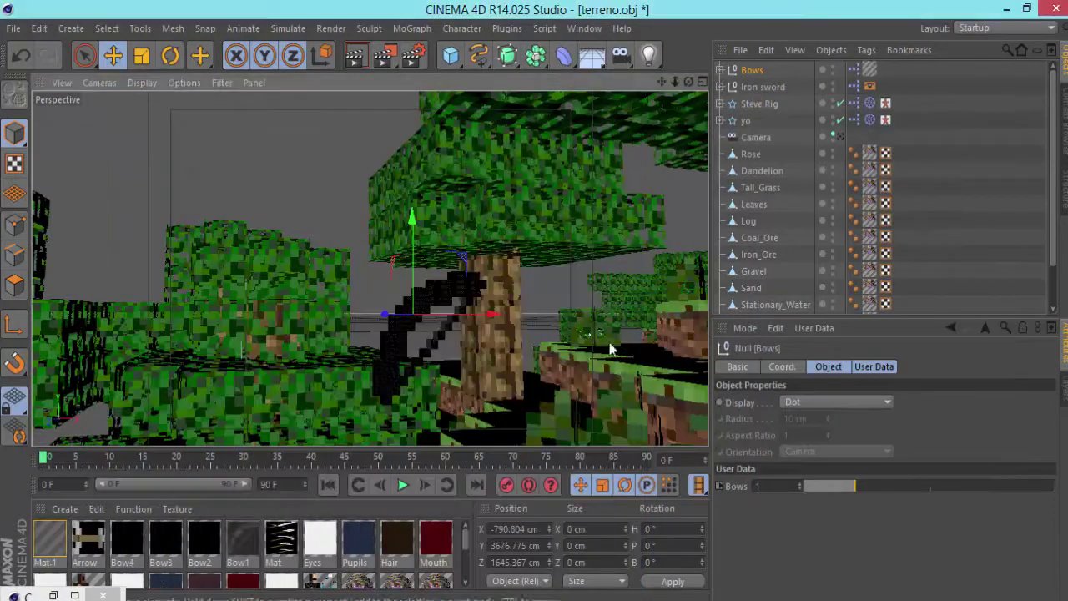
Clear the Bows object's material and fit the bow against the Steve Rig's back at about 84° heading, then render the view
left_click(870, 70)
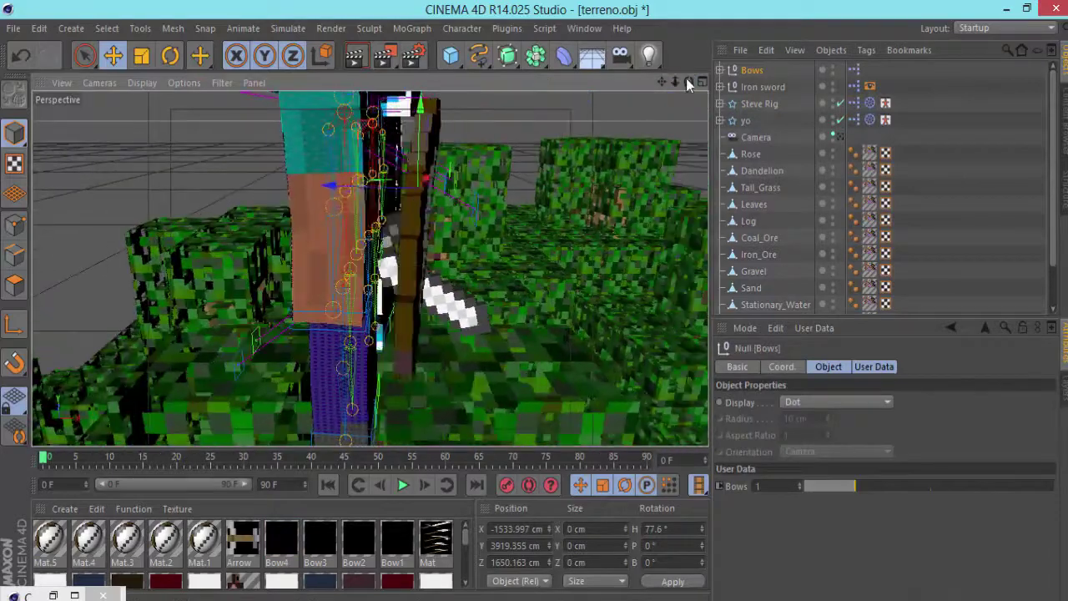
key("r")
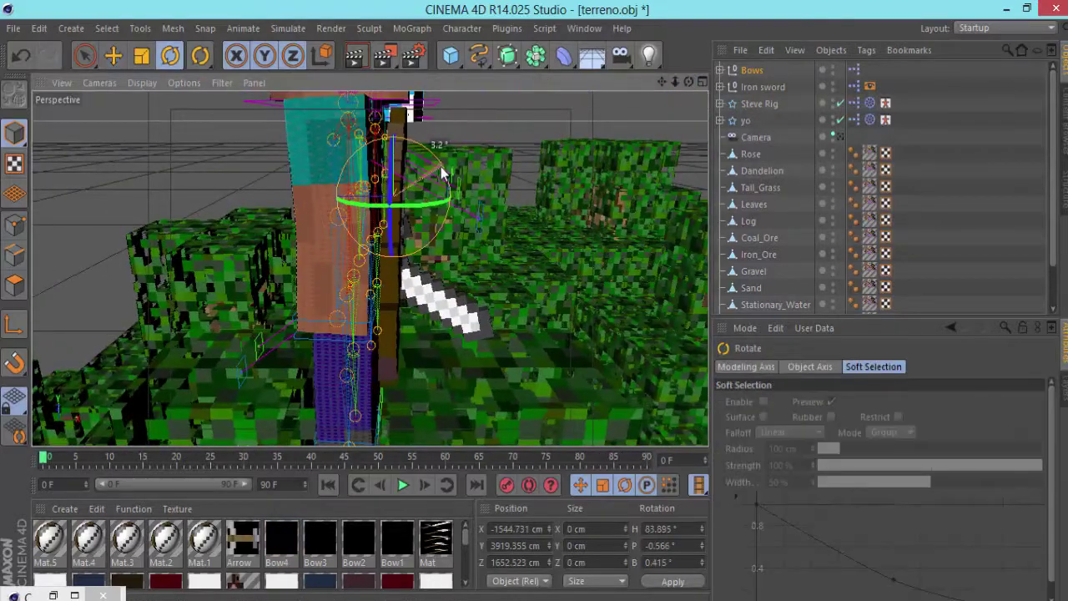
key("e")
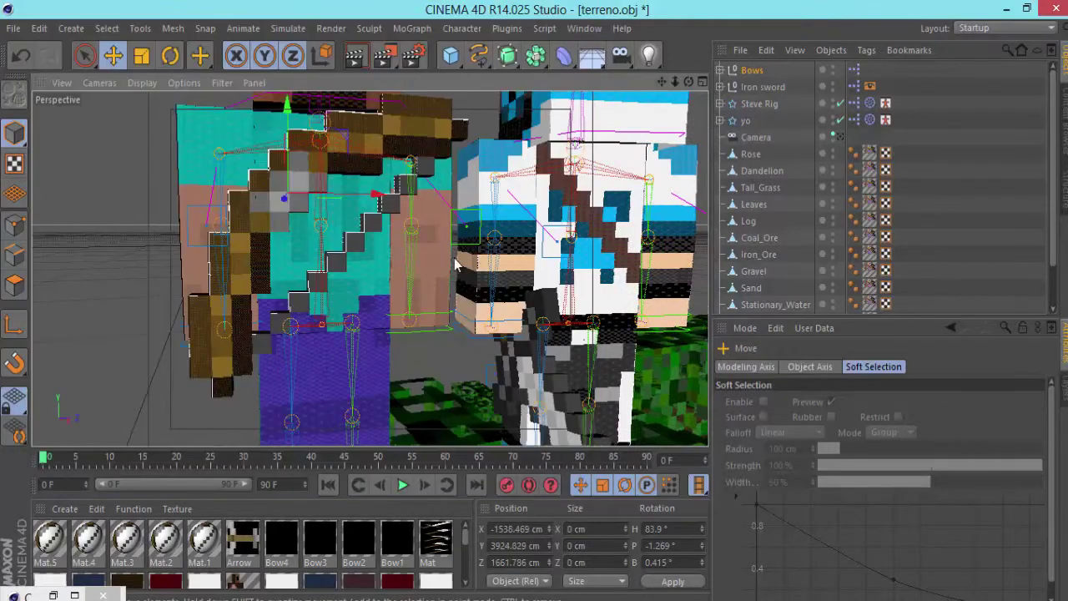
key("ctrl+r")
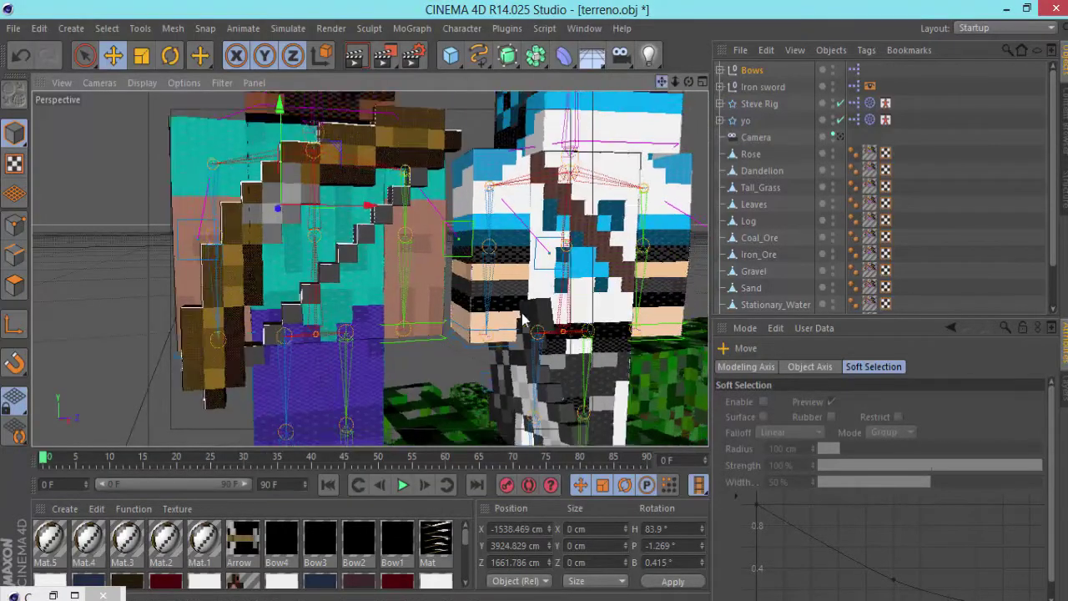
left_click(312, 258)
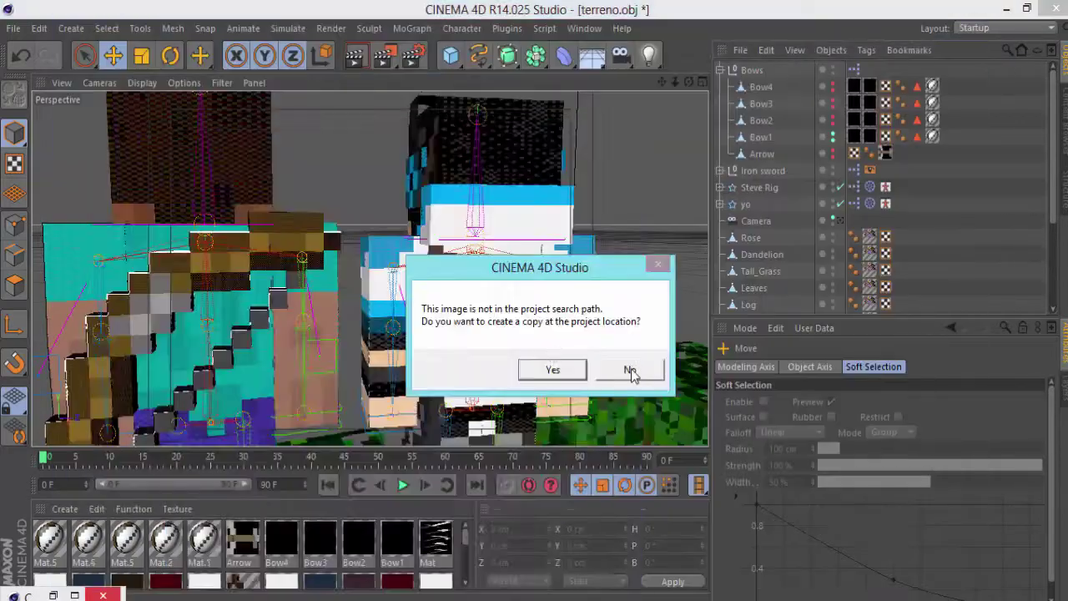
Use the bow texture image without copying it to the project location and apply its material to the Bows object
left_click(631, 369)
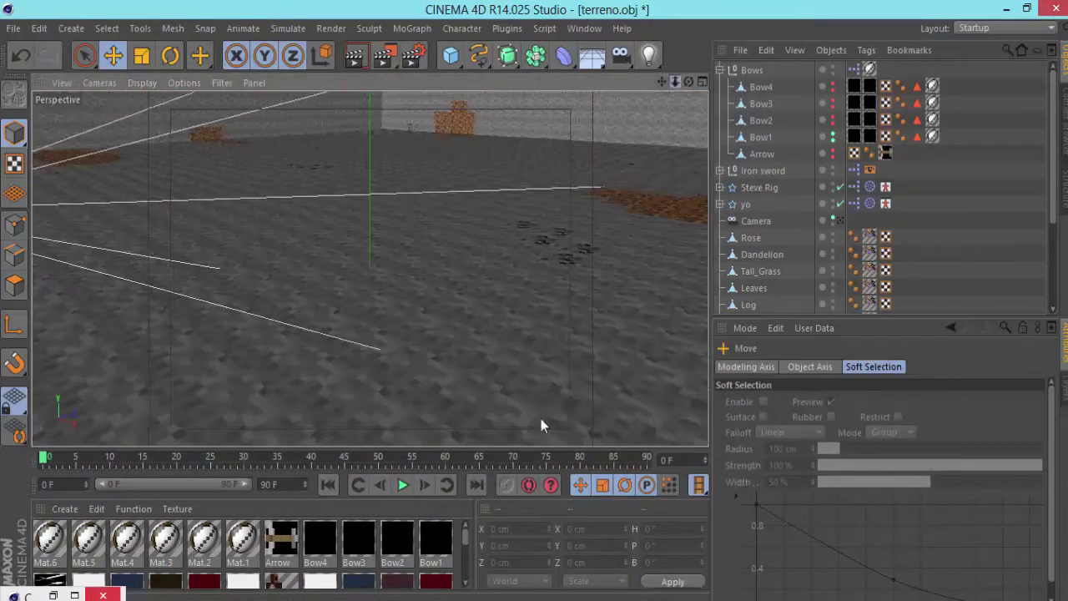
left_click_drag(541, 418, 371, 369, "alt")
scroll(371, 369, "up", 5)
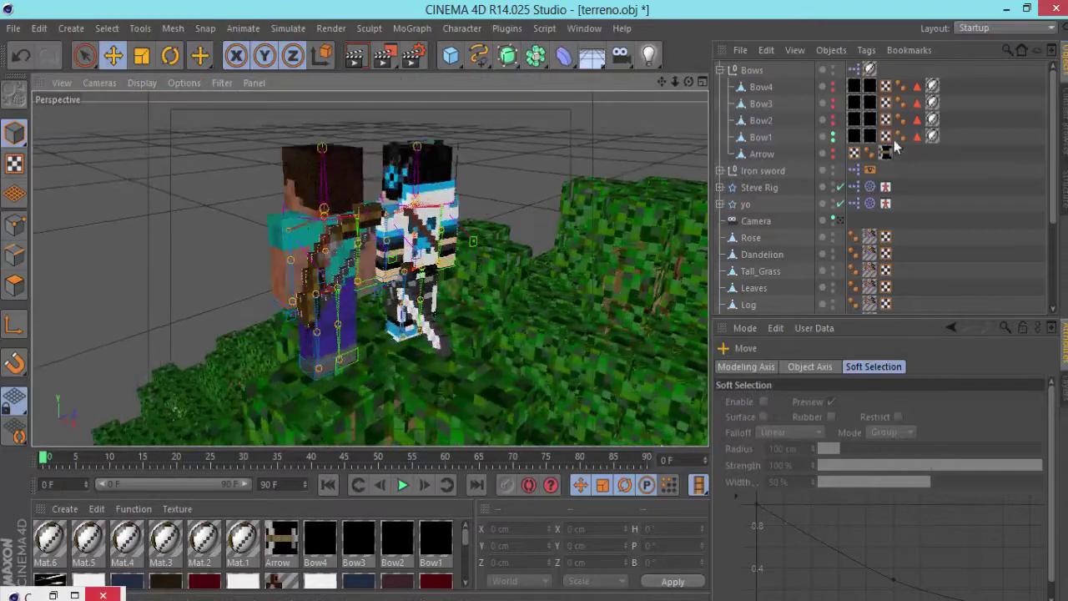
Delete the Arrow from the Bows group and apply a new material textured with AnimatedBow.gif to Bows
left_click(435, 538)
left_click(788, 577)
left_click(213, 539)
left_click(573, 171)
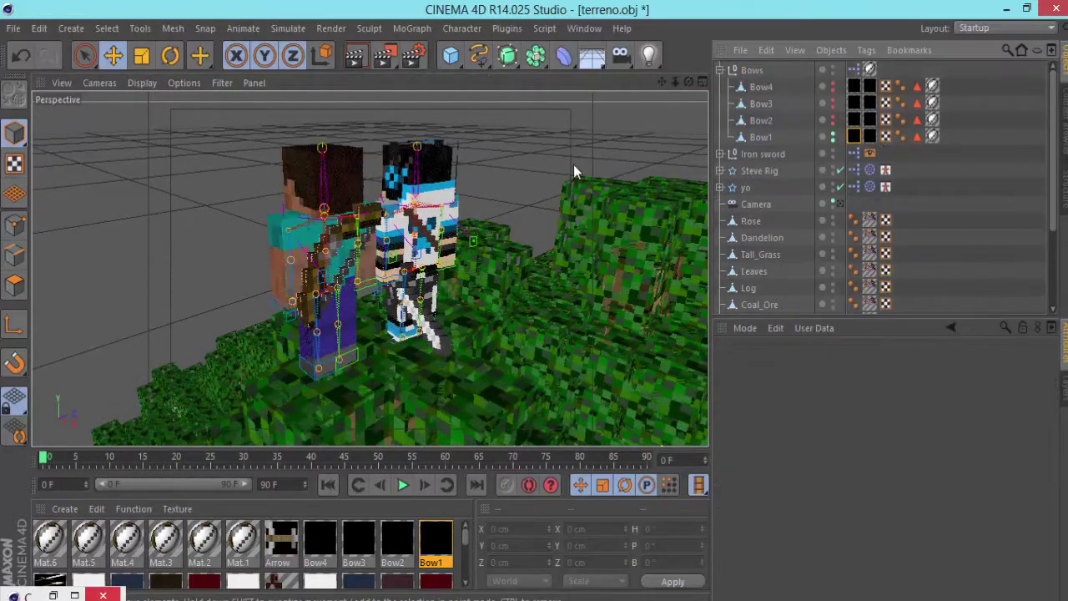
left_click_drag(227, 399, 735, 72)
key("Return")
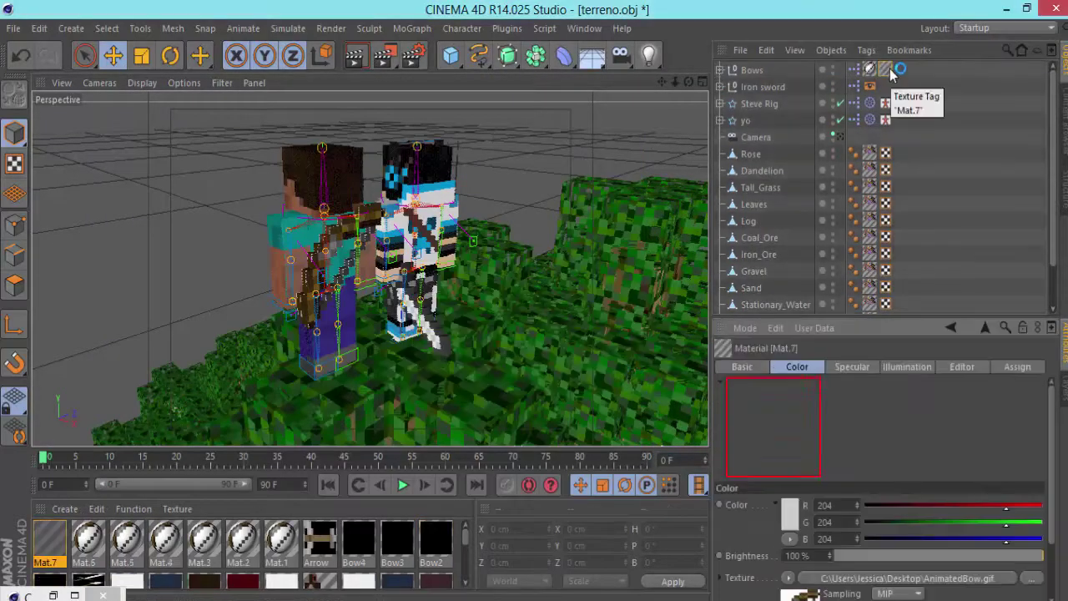
Remove the old black texture tags from Bow1, Bow2, Bow3 and Bow4, and render the view to check the bow
scroll(1033, 174, "up", 3)
left_click(852, 87)
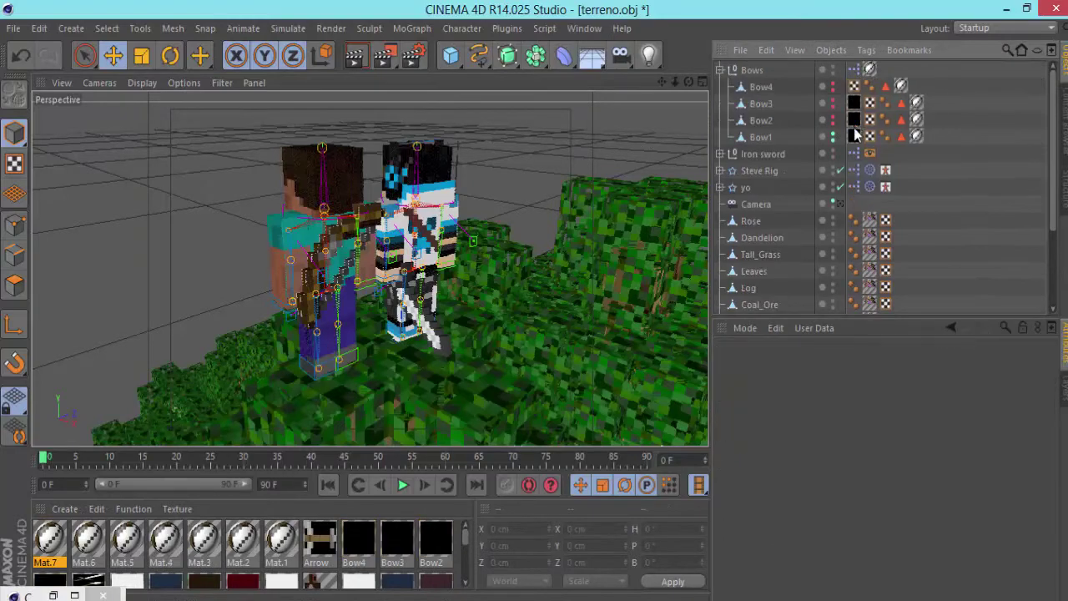
left_click(351, 59)
scroll(372, 267, "up", 4)
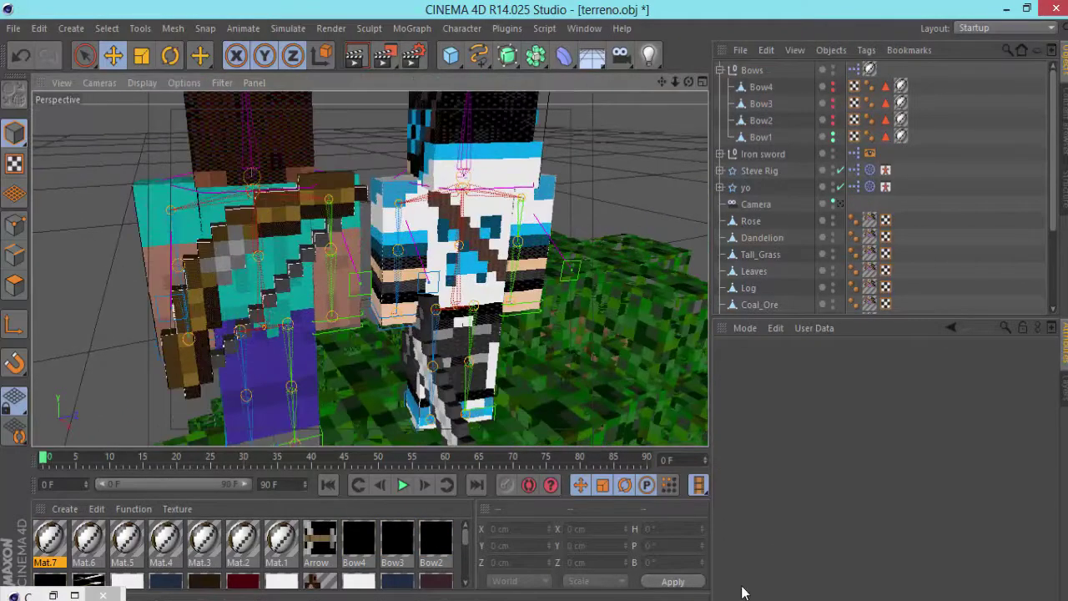
left_click(352, 58)
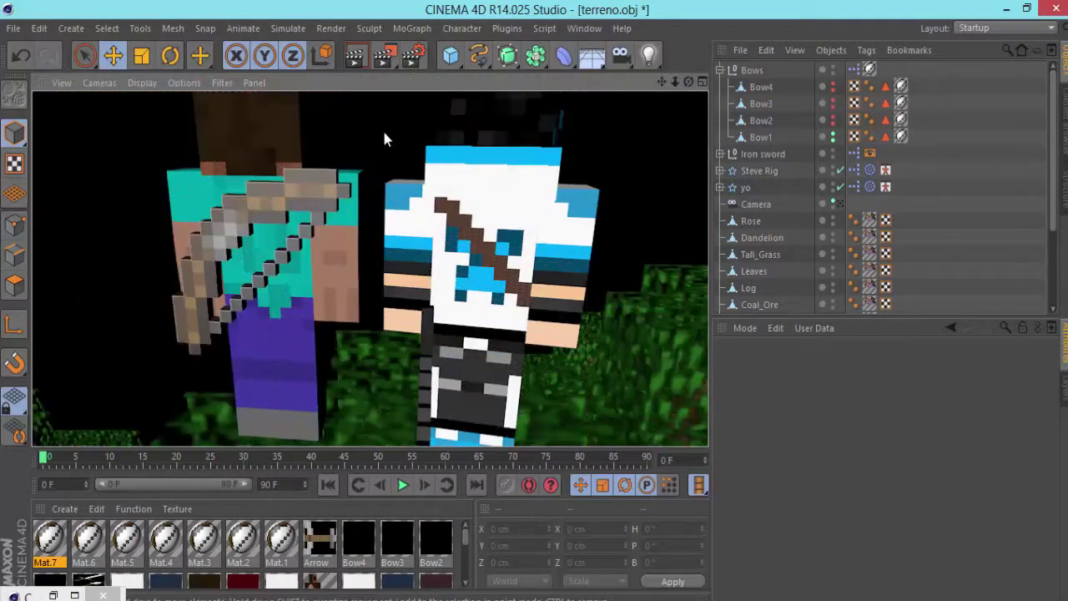
Move the Steve Rig's right foot goal outward so that the character stands in a wider stance
left_click_drag(382, 136, 398, 241, "alt")
left_click(350, 267)
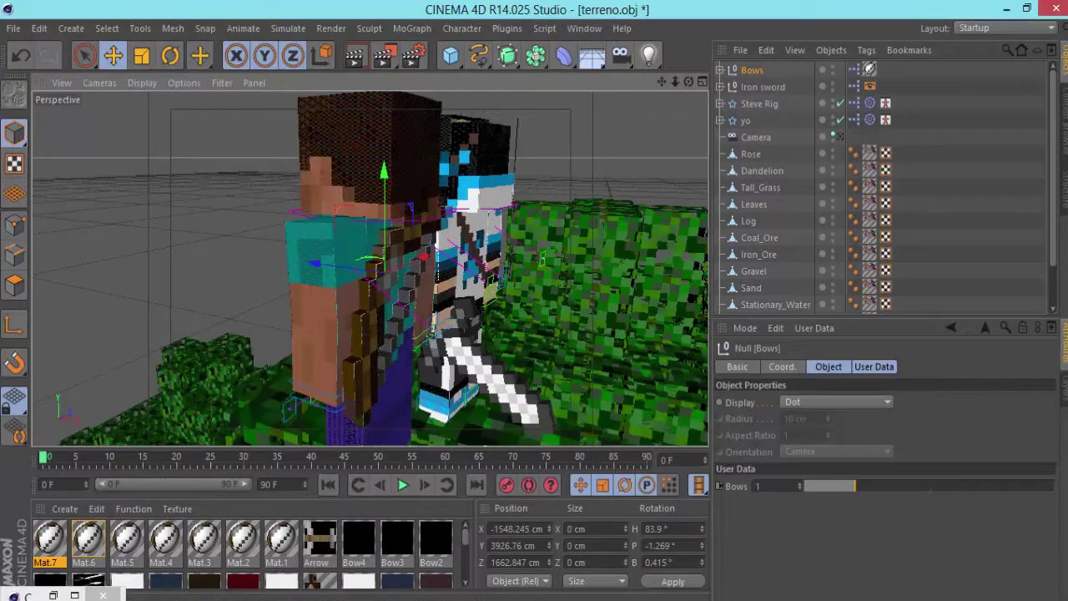
left_click_drag(468, 300, 535, 307, "alt")
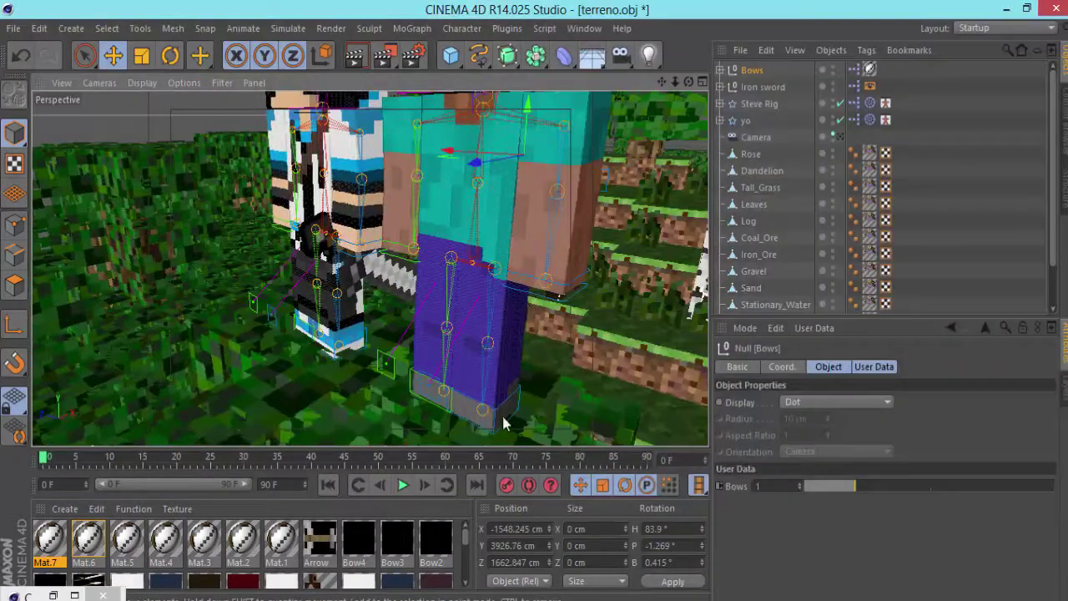
left_click(410, 380)
mouse_move(409, 382)
left_mouse_down("alt")
mouse_move(508, 358)
mouse_move(496, 299)
mouse_move(439, 238)
left_mouse_up("alt")
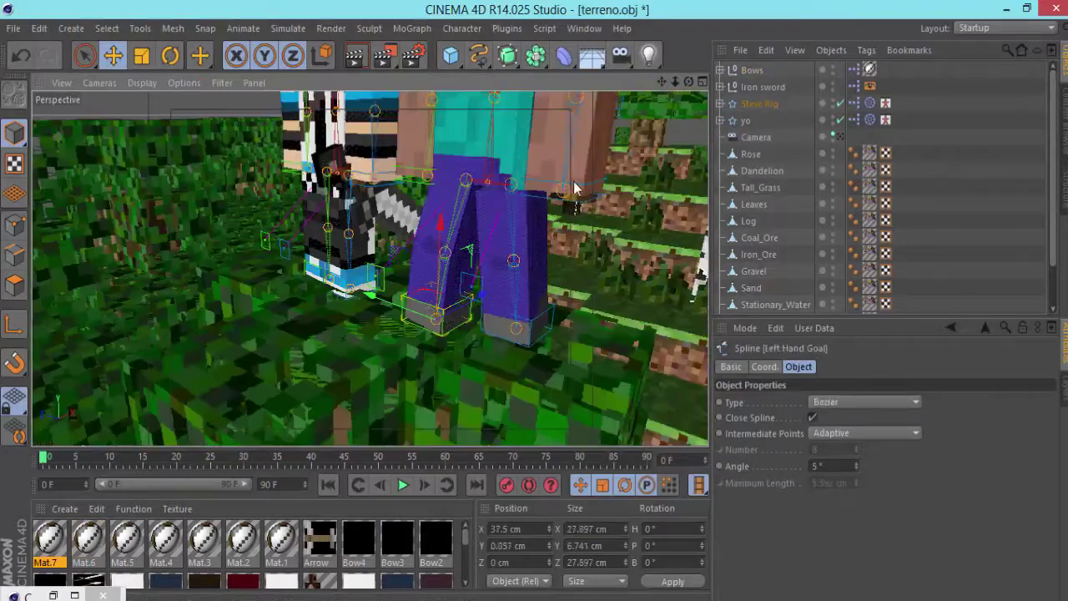
Raise the Steve Rig's left hand goal to about Y 10.3 cm and rotate it to about -84° heading, placing the hand at the hip
mouse_move(574, 189)
left_mouse_down("alt")
mouse_move(575, 276)
mouse_move(562, 278)
left_mouse_up("alt")
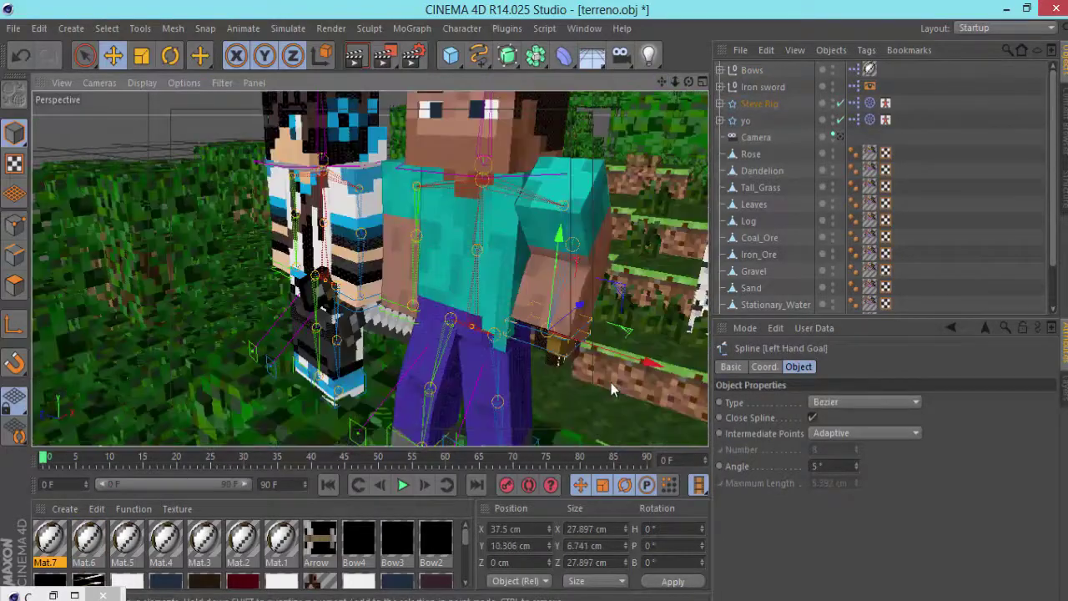
key("r")
left_click_drag(429, 288, 589, 385)
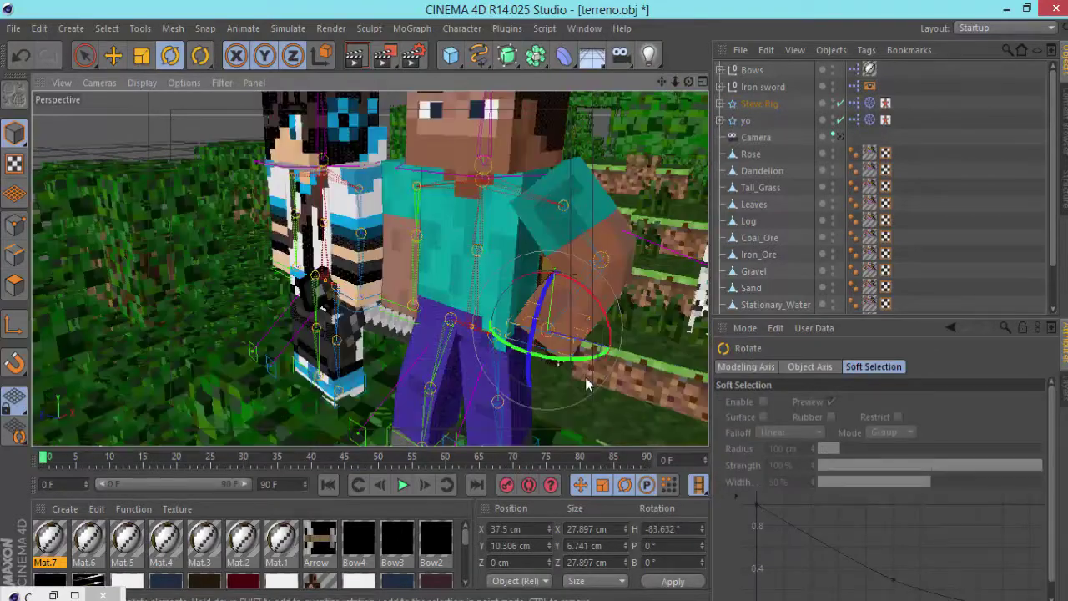
left_click_drag(549, 311, 573, 222, "alt")
key("e")
left_click_drag(587, 302, 547, 342)
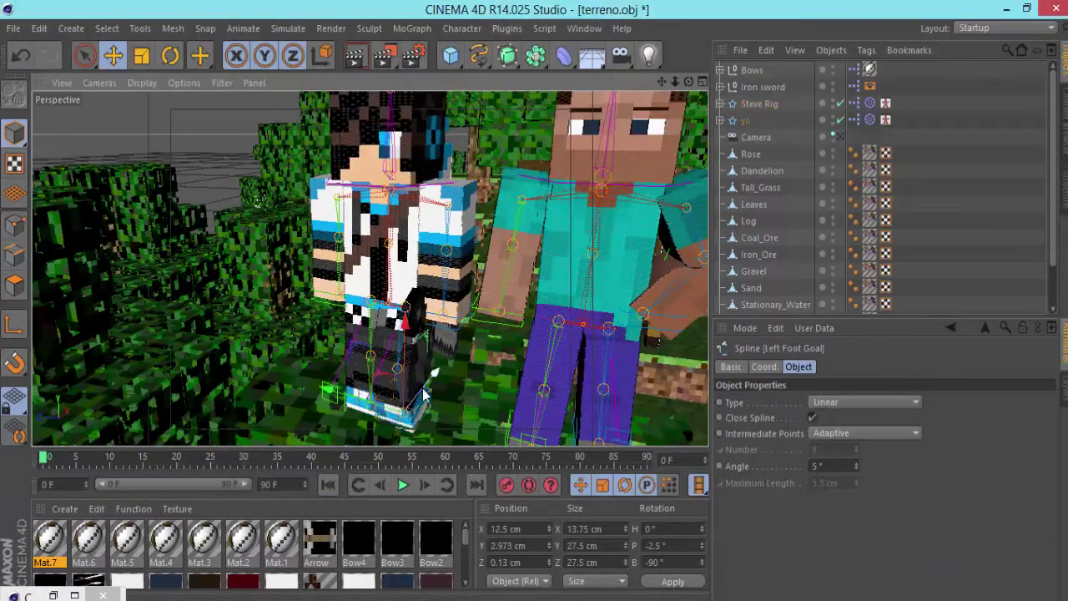
Step the yo rig's left foot forward and move its right hand goal to about X -44.9, Y 4.3, Z -21.1 cm
left_click_drag(426, 392, 225, 359)
left_click_drag(224, 360, 216, 367)
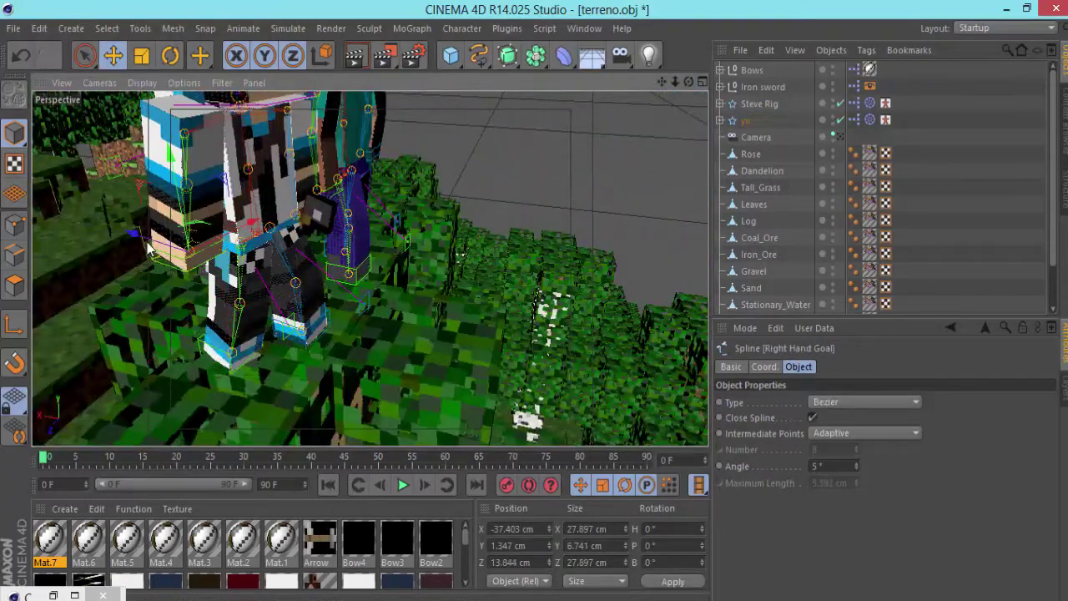
left_click_drag(148, 248, 576, 105, "alt")
left_click(351, 188)
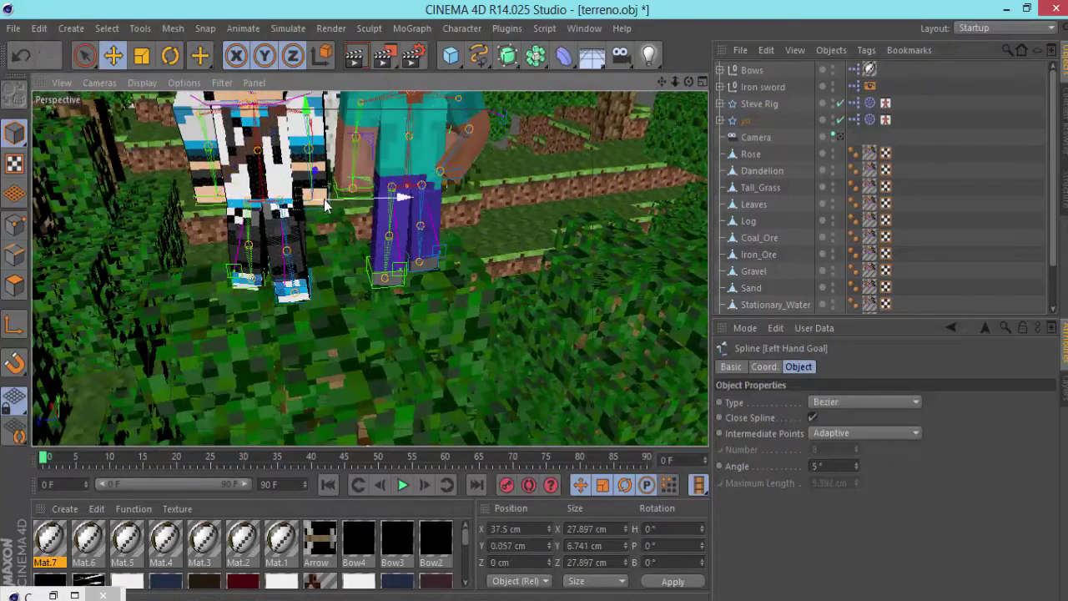
left_click(210, 201)
left_click_drag(211, 200, 502, 155, "alt")
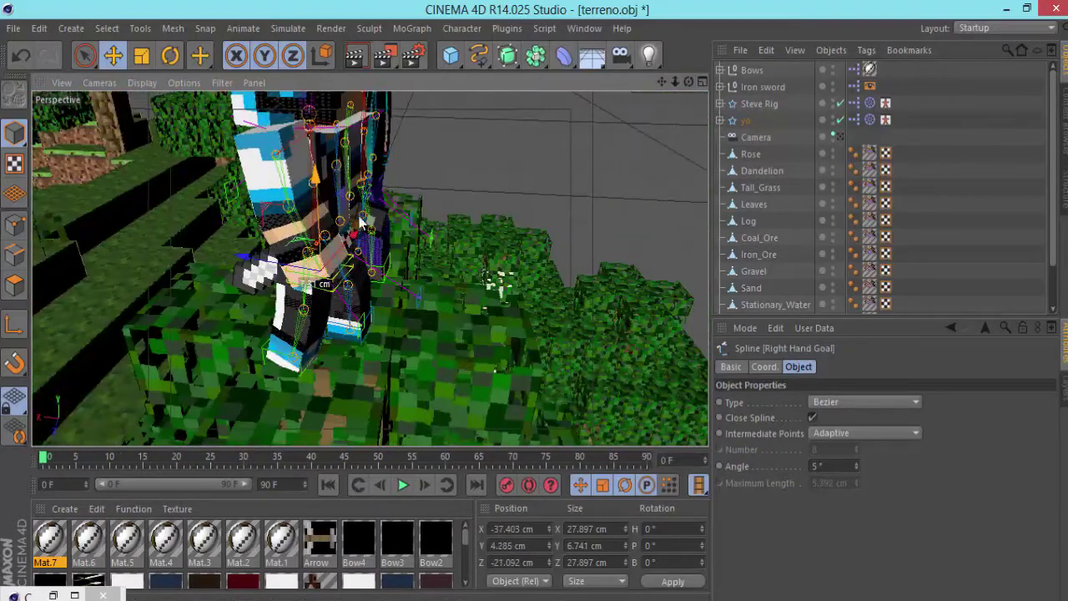
left_click_drag(360, 221, 307, 209, "alt")
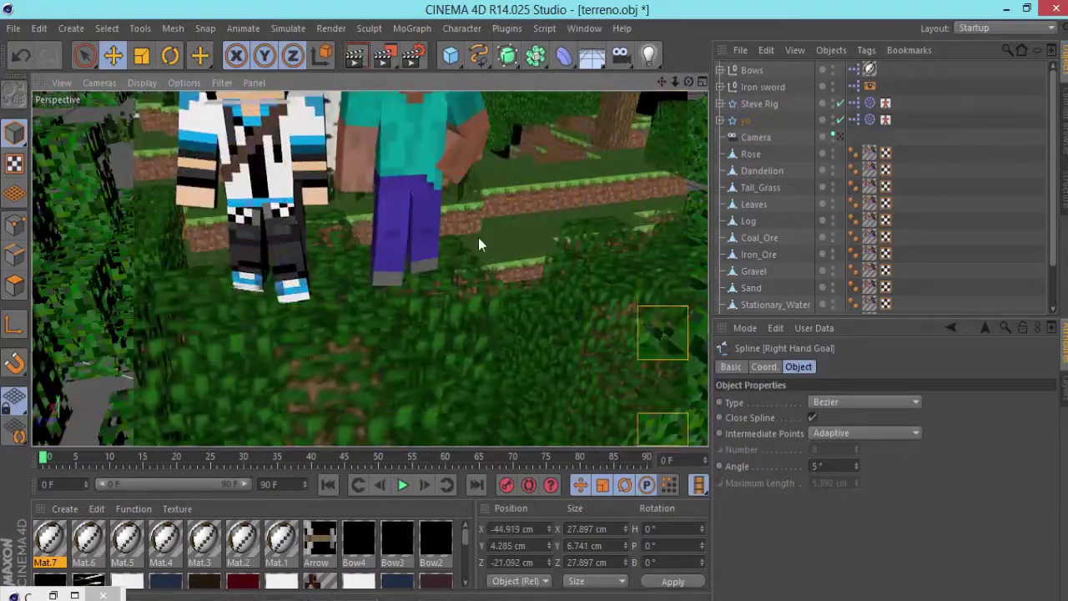
Move the whole yo rig sideways away from the Steve Rig, to about X -1548, Z 1804 cm
left_click_drag(480, 244, 321, 173, "alt")
left_click(321, 172)
left_click(323, 173)
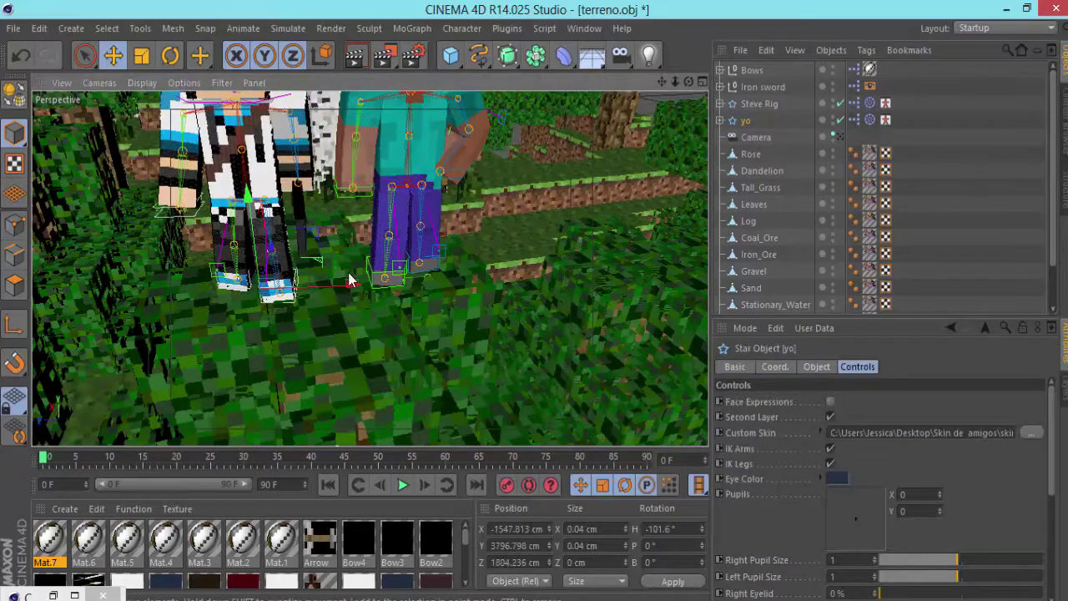
scroll(370, 267, "down", 5)
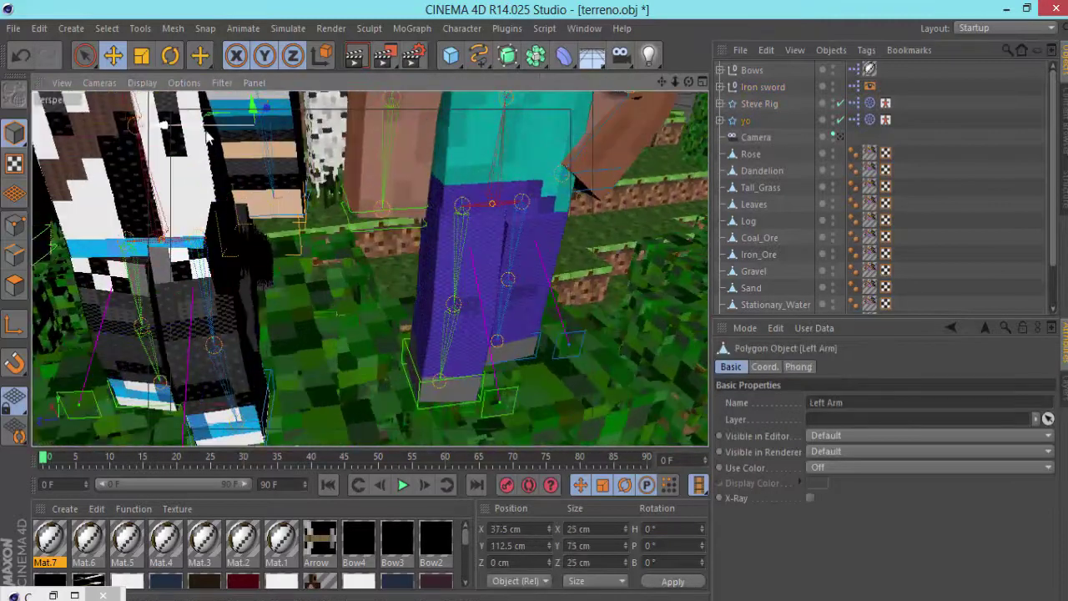
left_click_drag(308, 189, 321, 197, "alt")
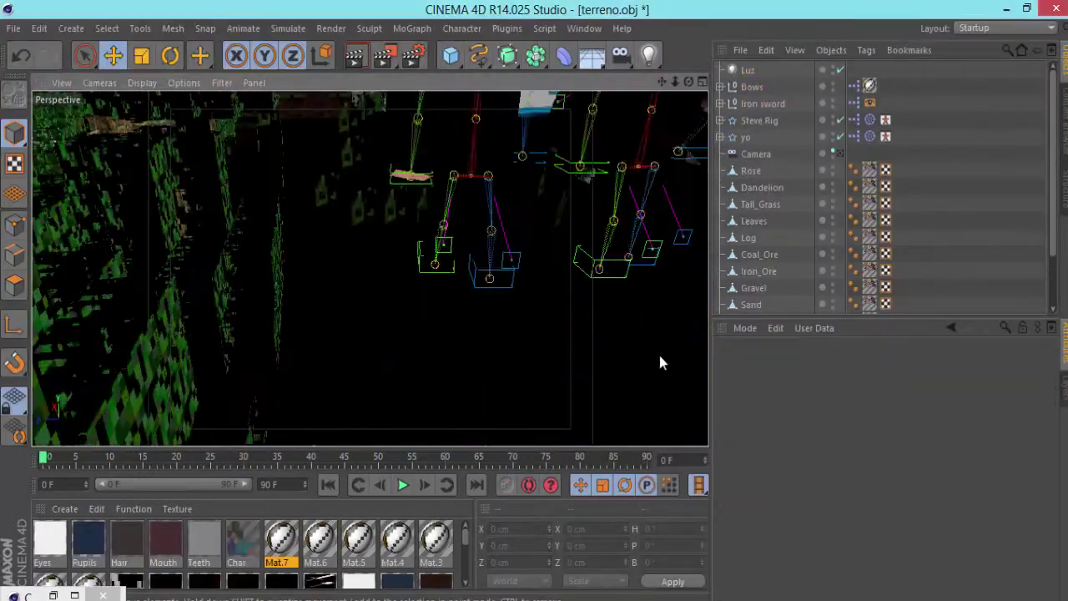
Move the omni light Luz above the characters to about X -1889, Y 4257, Z 1564 cm
left_click_drag(461, 384, 464, 197)
scroll(441, 315, "up", 6)
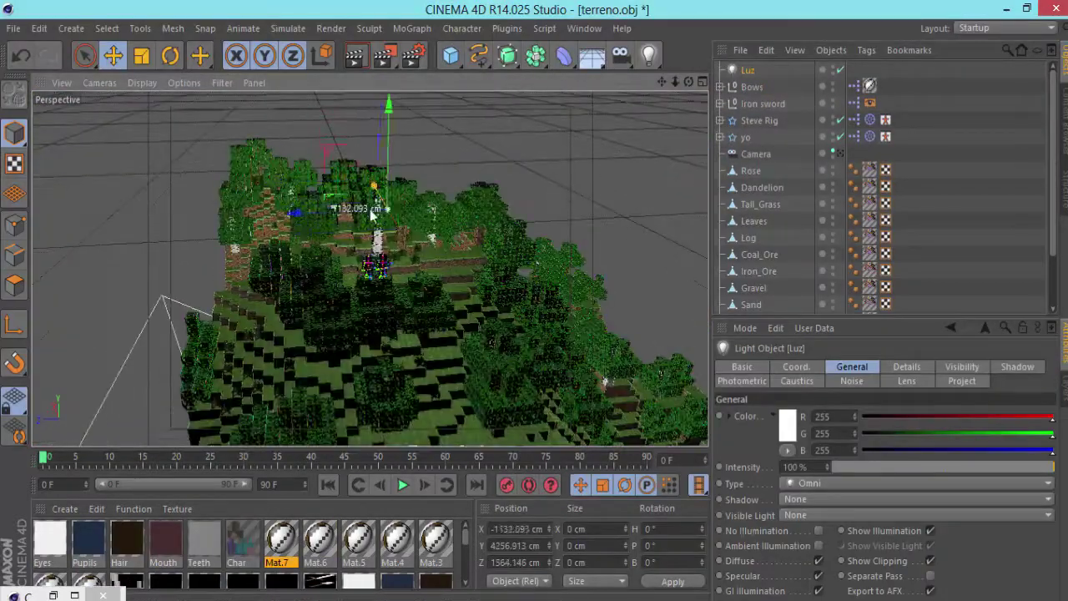
scroll(440, 315, "up", 8)
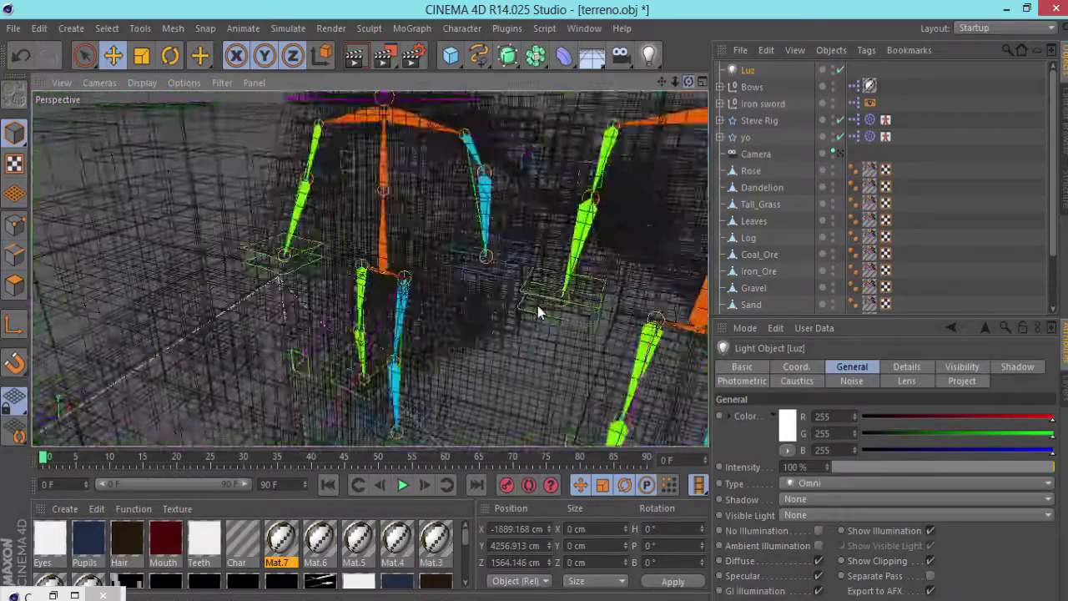
scroll(539, 313, "down", 2)
scroll(539, 313, "down", 3)
left_click_drag(538, 313, 534, 307, "alt")
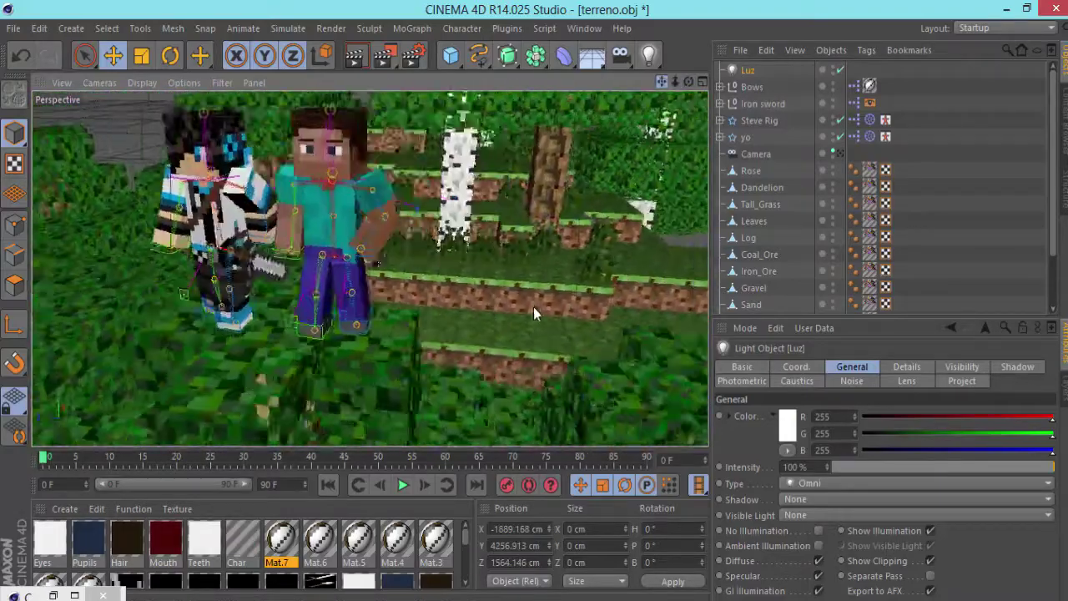
scroll(534, 306, "up", 3)
scroll(536, 306, "down", 3)
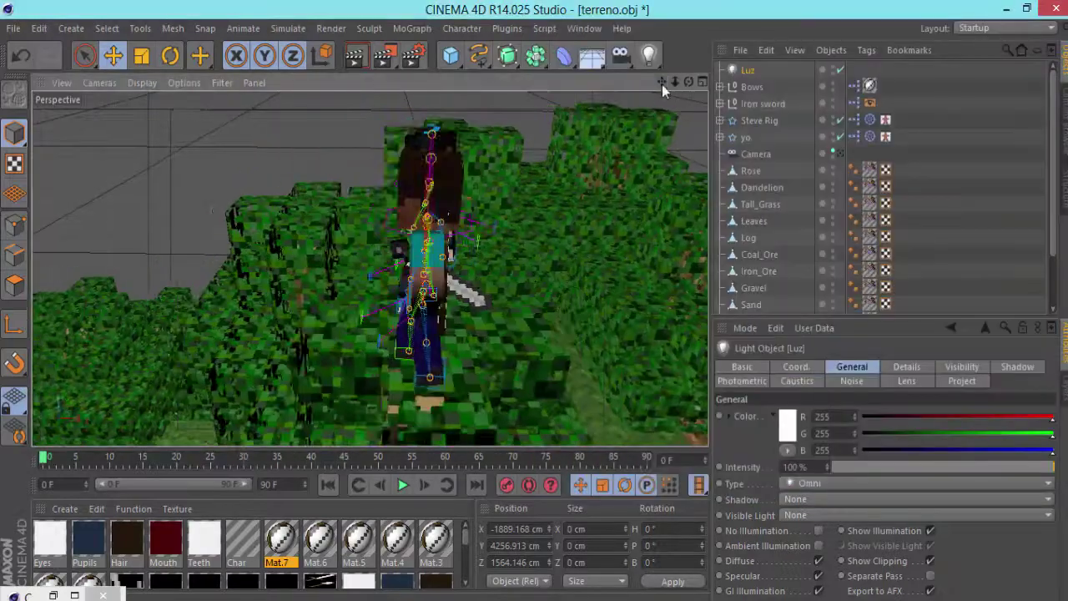
Arrange the viewport as two side-by-side views and set the second one to Perspective
left_click_drag(662, 85, 109, 83, "alt")
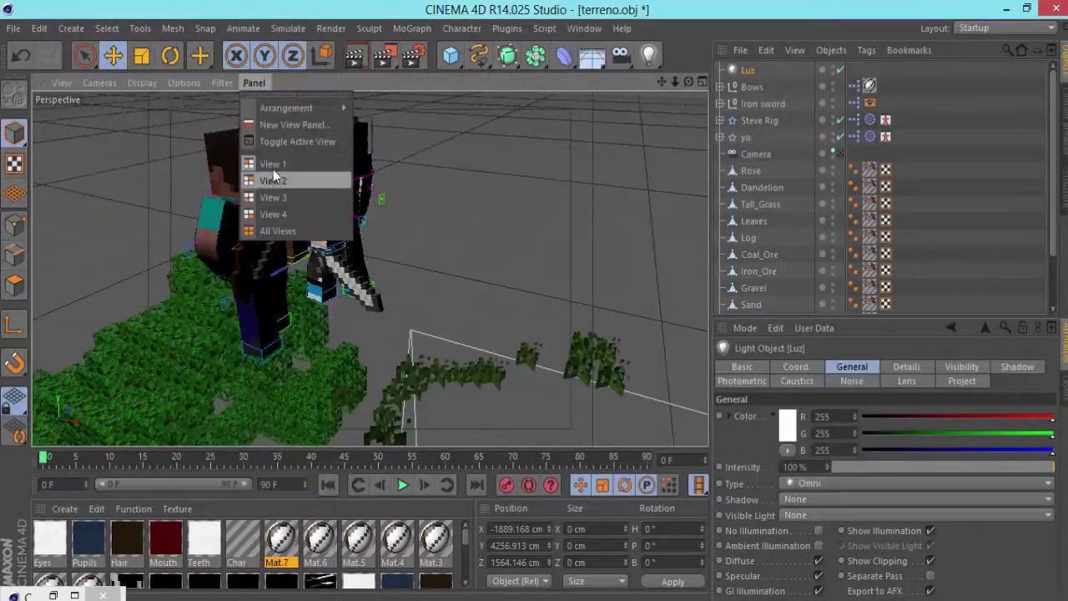
left_click(274, 176)
left_click(702, 82)
left_click(254, 83)
left_click(399, 149)
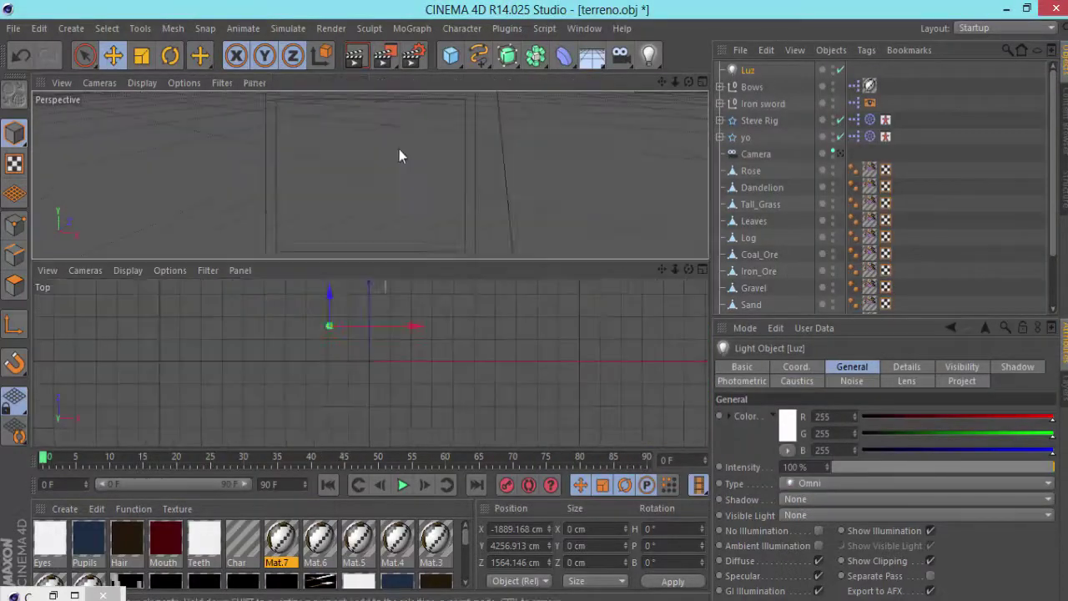
left_click(255, 83)
left_click(421, 146)
left_click(579, 82)
left_click(601, 161)
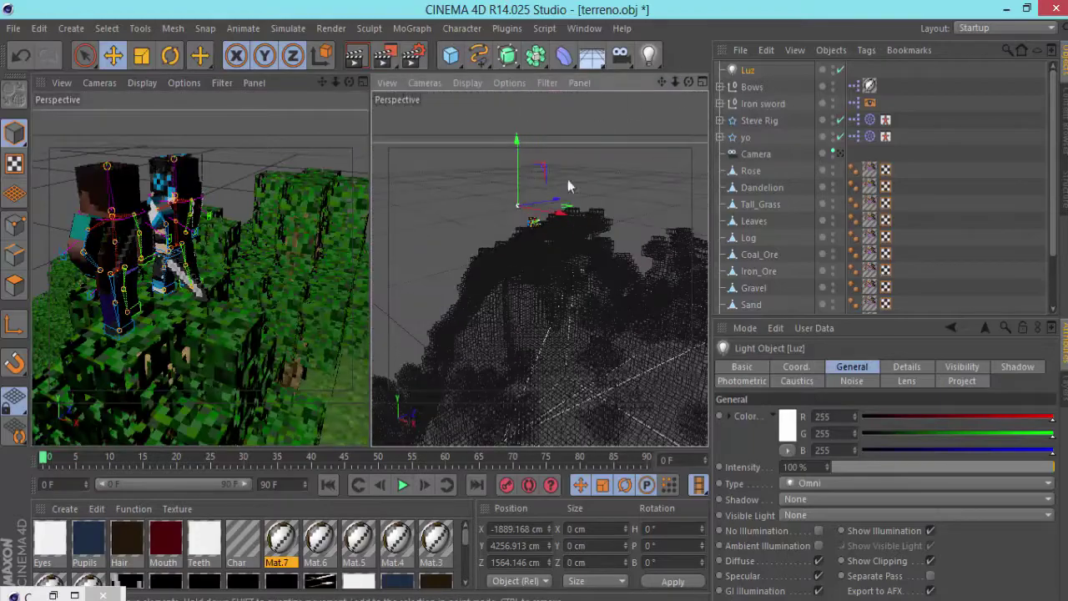
Reposition Luz at about X -1723, Y 4390 cm and place three duplicates of the light around the two characters
left_click_drag(568, 180, 532, 107, "alt")
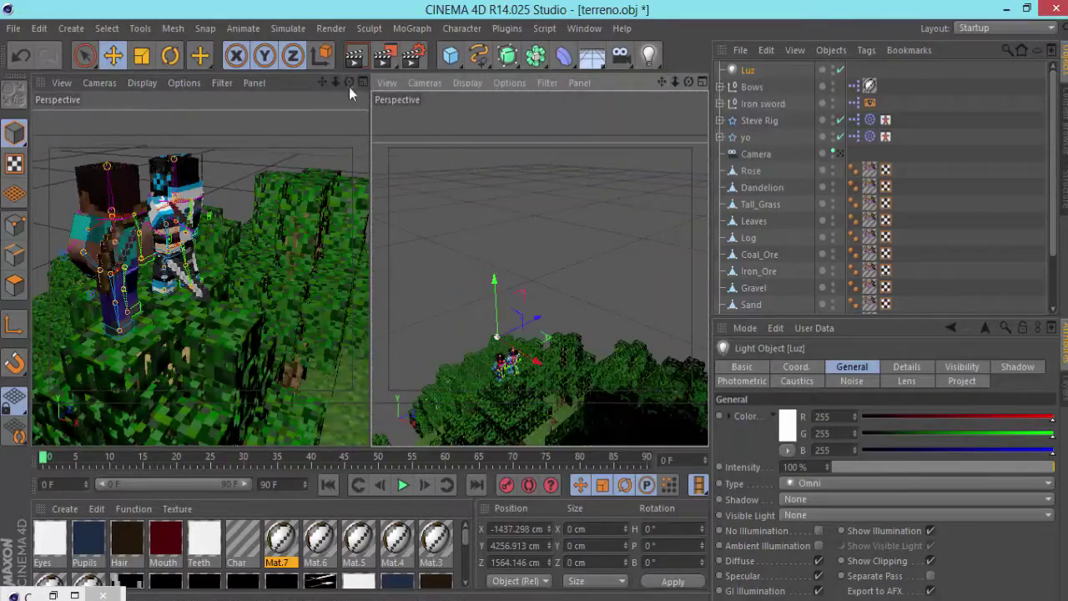
left_click_drag(538, 319, 518, 283)
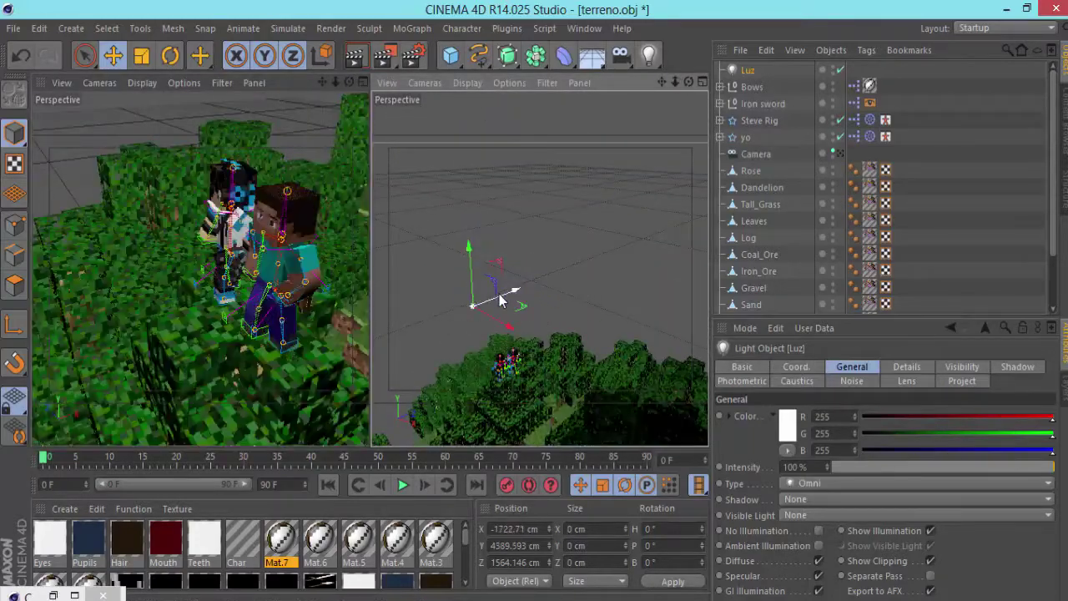
mouse_move(505, 324)
left_mouse_down("ctrl")
mouse_move(563, 383)
mouse_move(571, 367)
mouse_move(508, 367)
mouse_move(502, 319)
left_mouse_up("ctrl")
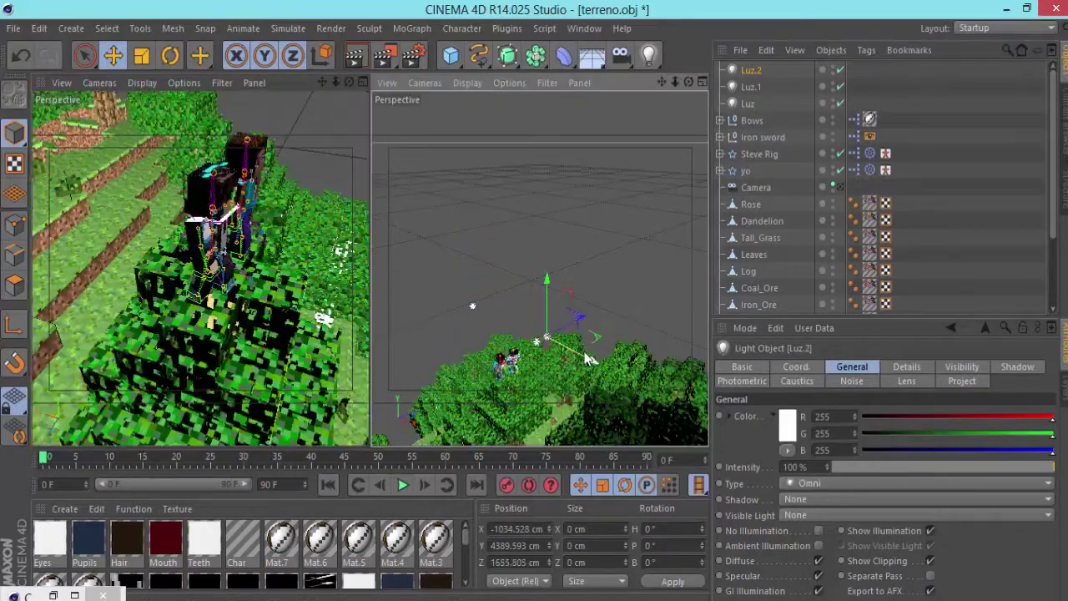
left_click_drag(531, 271, 506, 281)
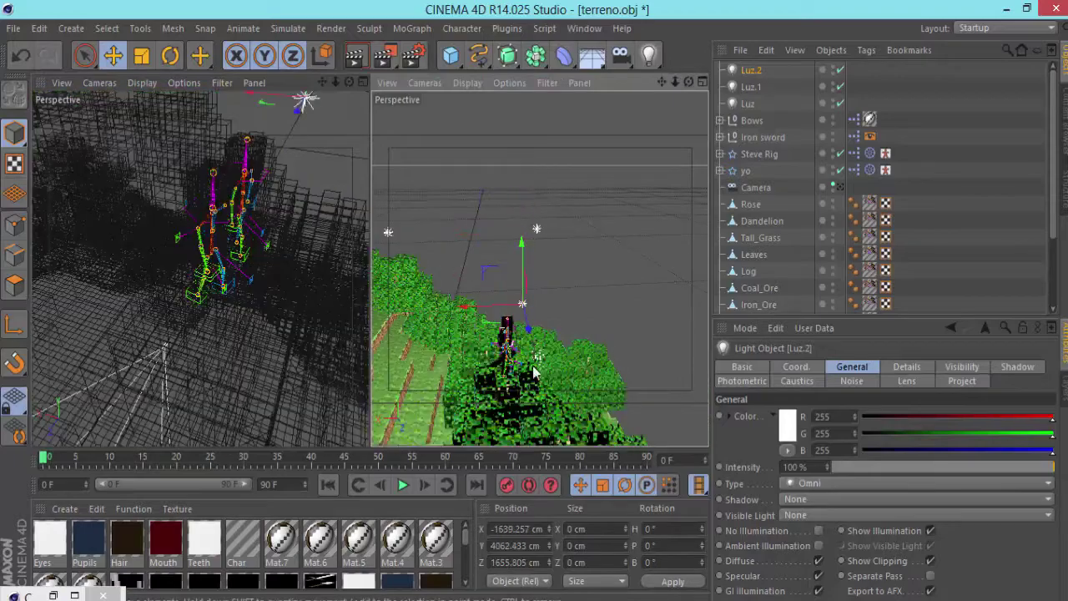
mouse_move(534, 373)
left_mouse_down()
mouse_move(539, 386)
mouse_move(521, 296)
left_mouse_up()
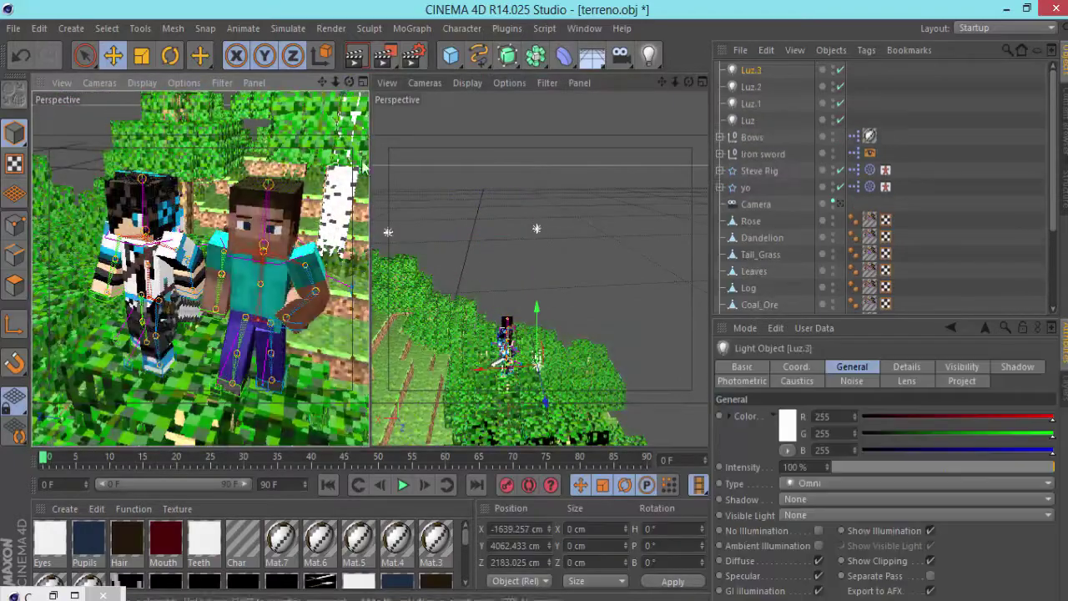
left_click(425, 102)
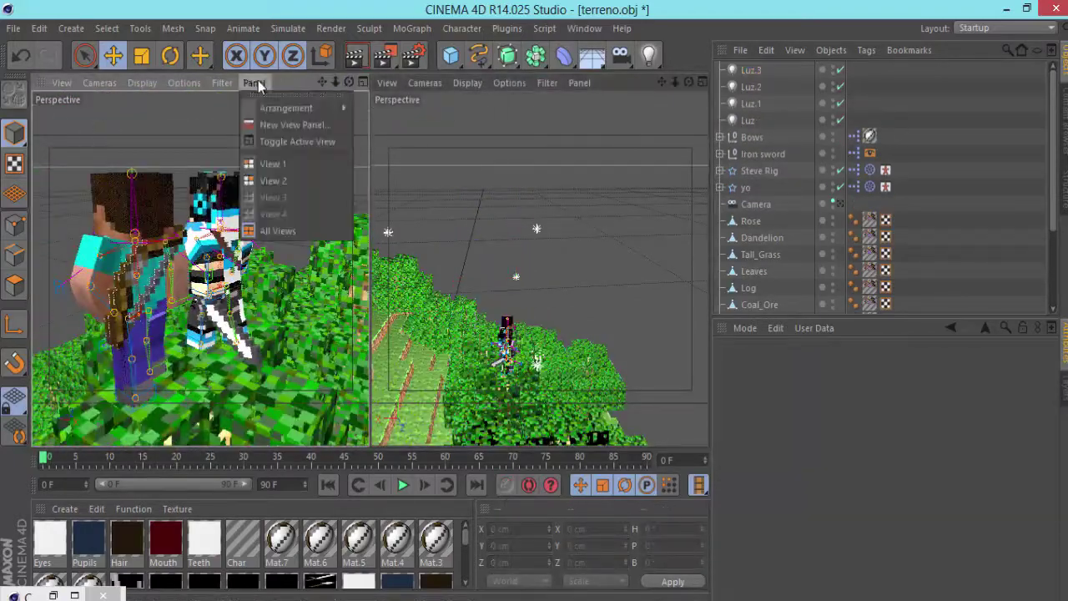
Return to a single perspective view of the characters' backs and add a Physical Sky to the scene
left_click(272, 164)
left_click_drag(606, 306, 645, 84, "alt")
left_click(71, 28)
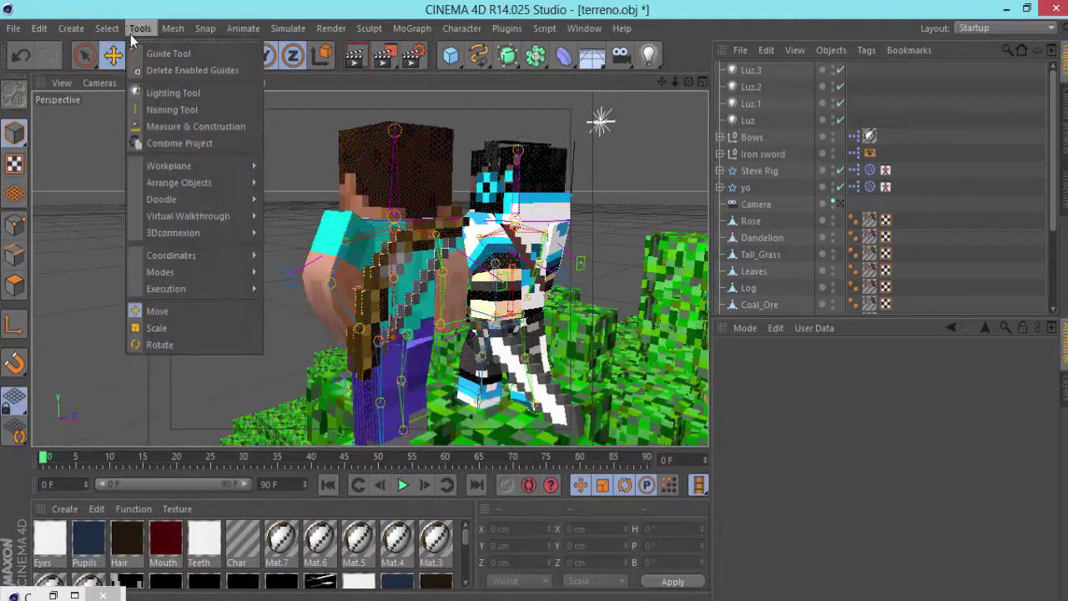
left_click(79, 162)
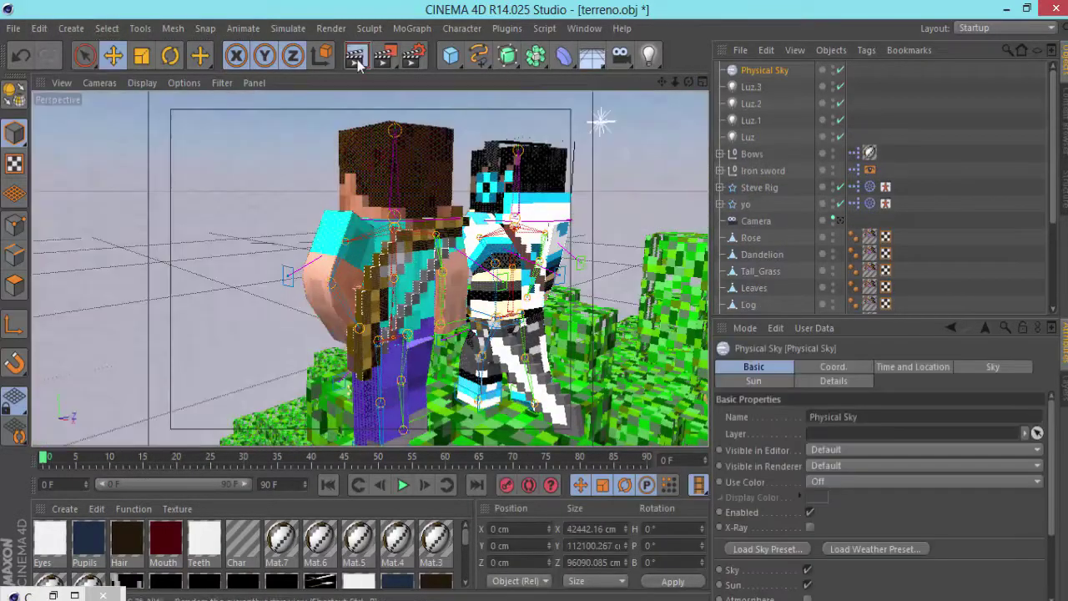
left_click(303, 181)
Save the project to the Desktop as "yo steve.c4d"
left_click(14, 27)
left_click(64, 182)
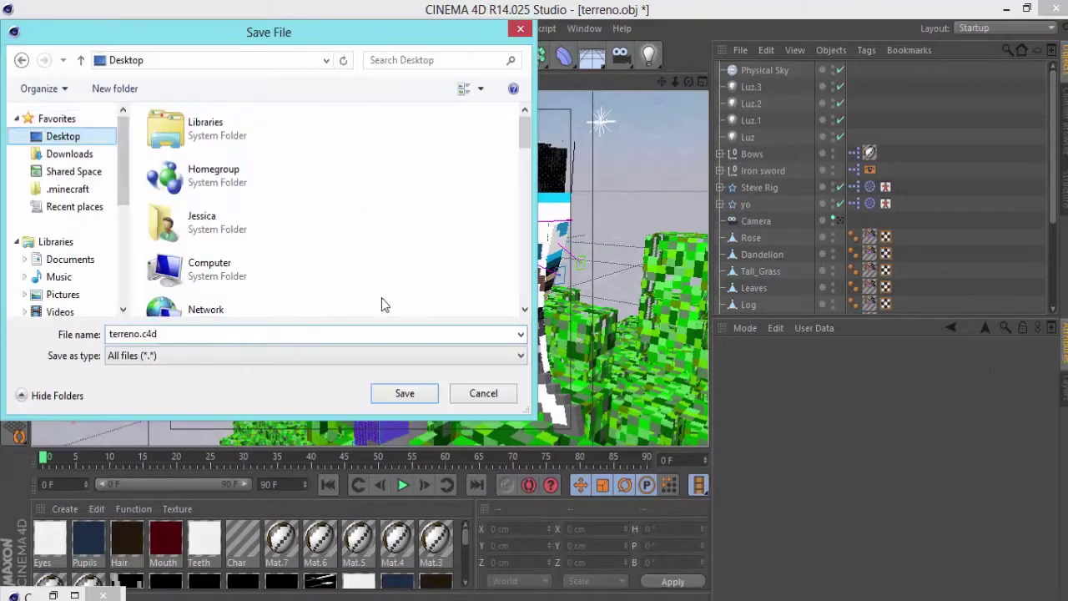
type("yo steve")
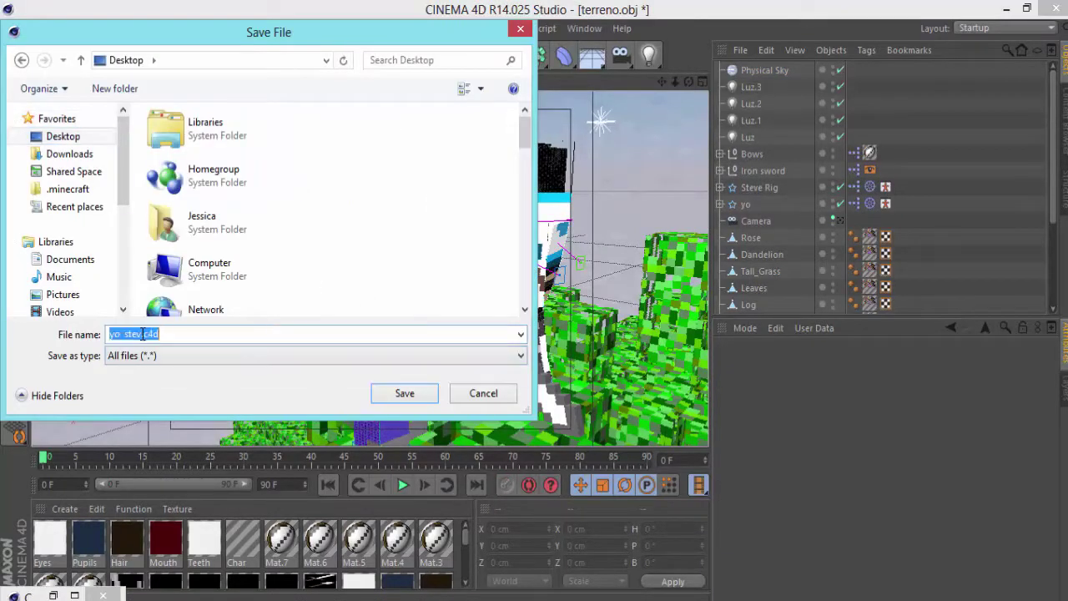
key("Return")
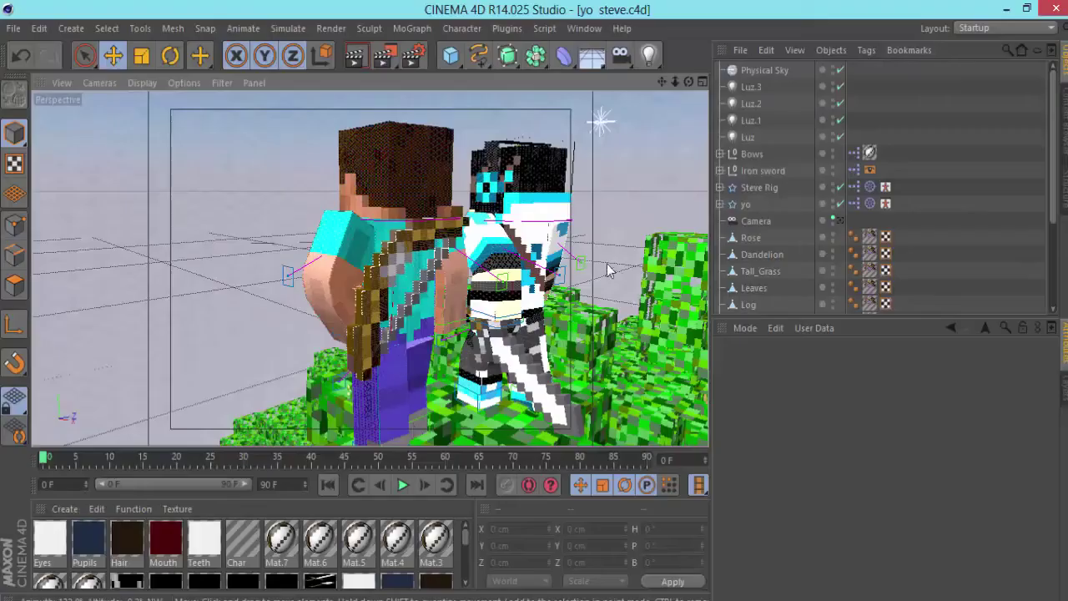
Try rendering the scene with the Physical Sky at 800 x 600 using the Standard renderer
key("ctrl+b")
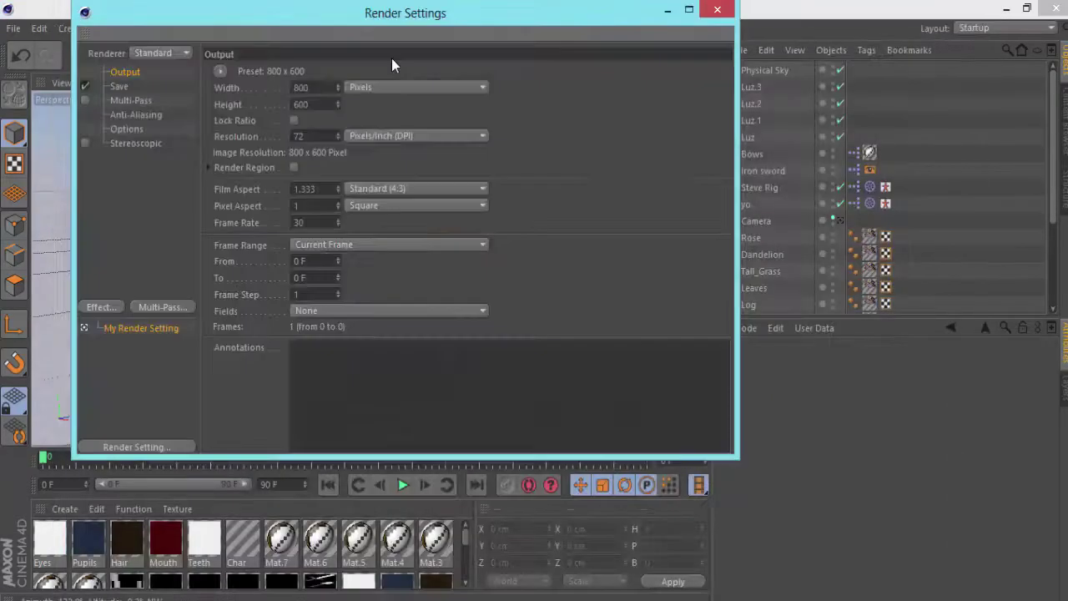
left_click(171, 447)
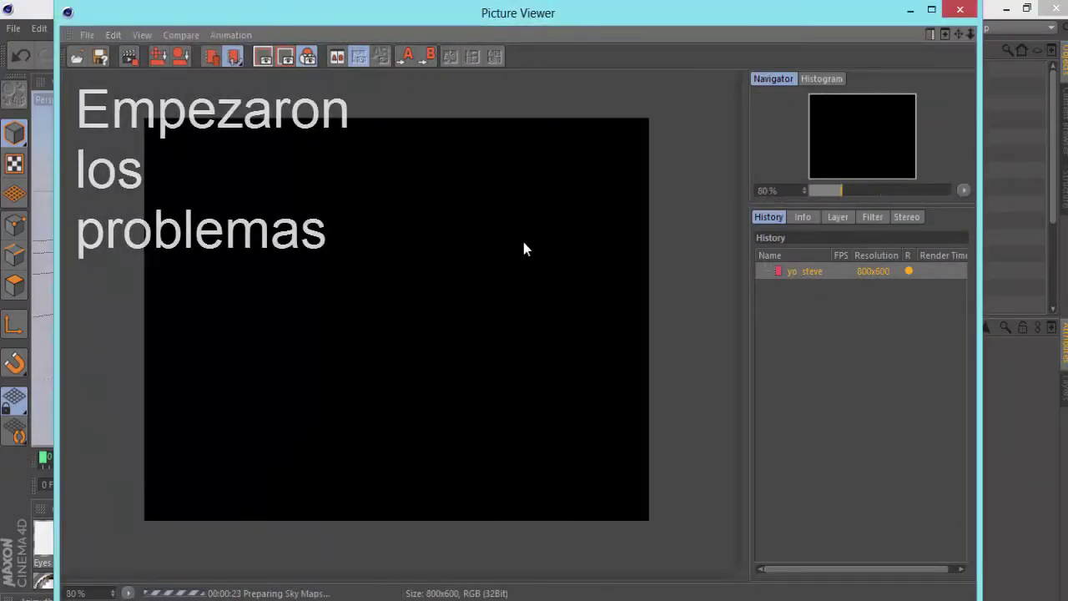
scroll(543, 234, "down", 2)
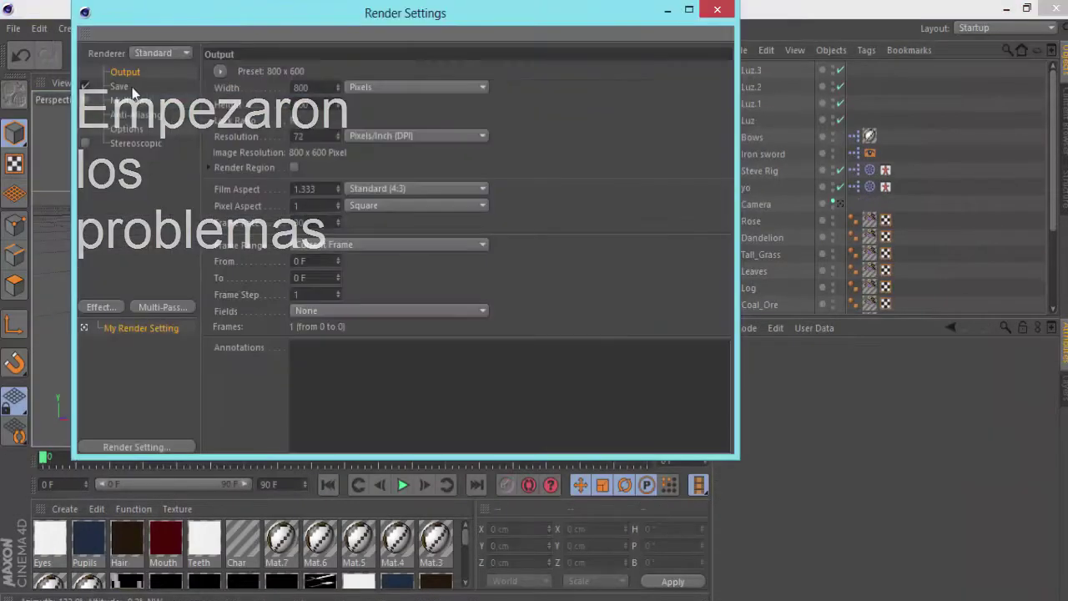
Set the render output to save a JPG image file on the Desktop
left_click(125, 87)
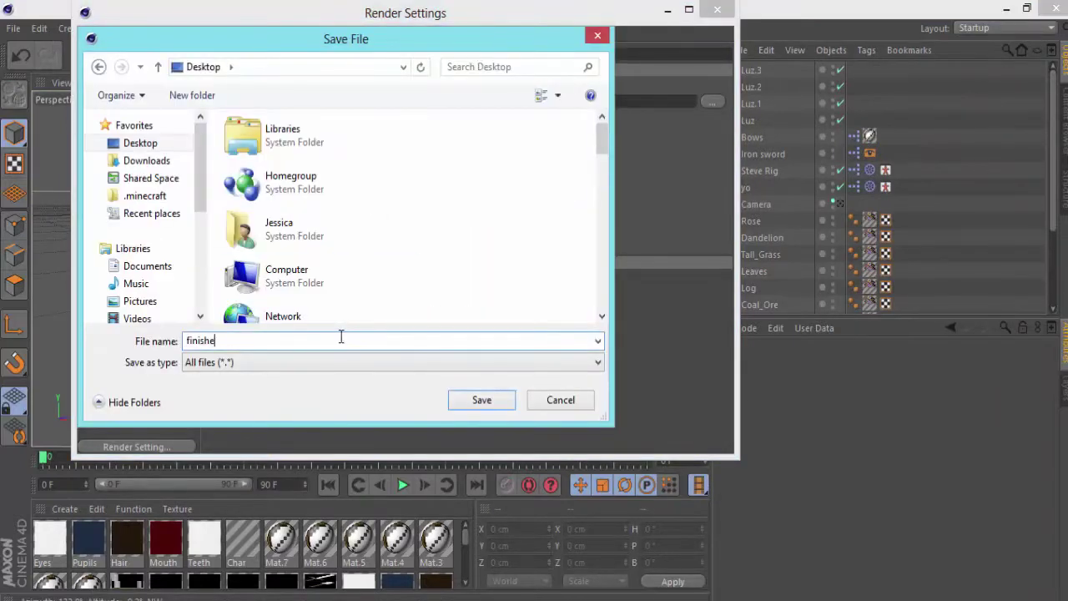
type("d")
key("Return")
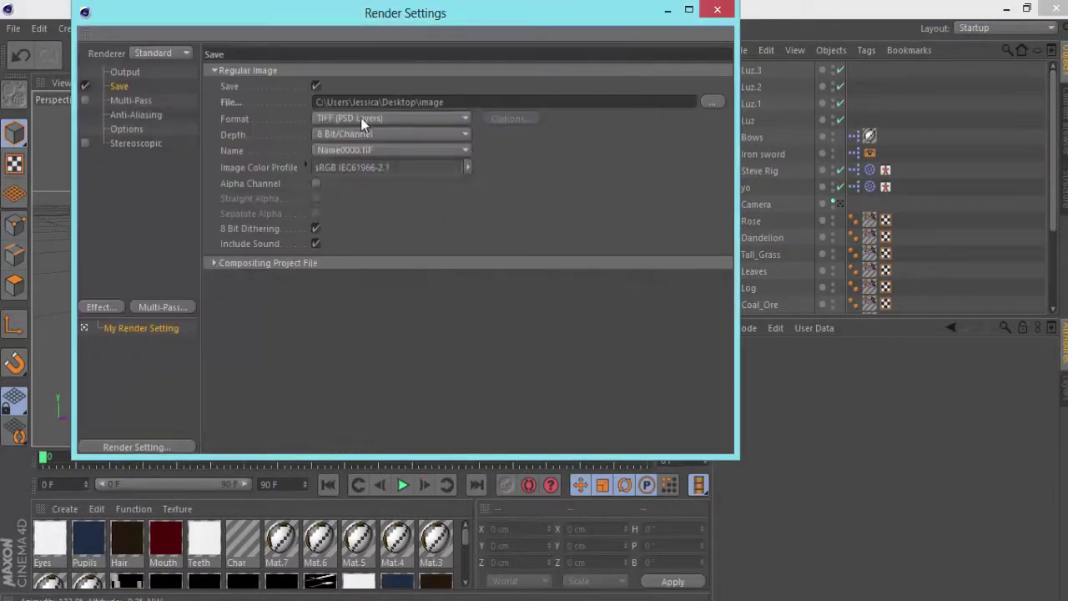
left_click(392, 145)
left_click(356, 253)
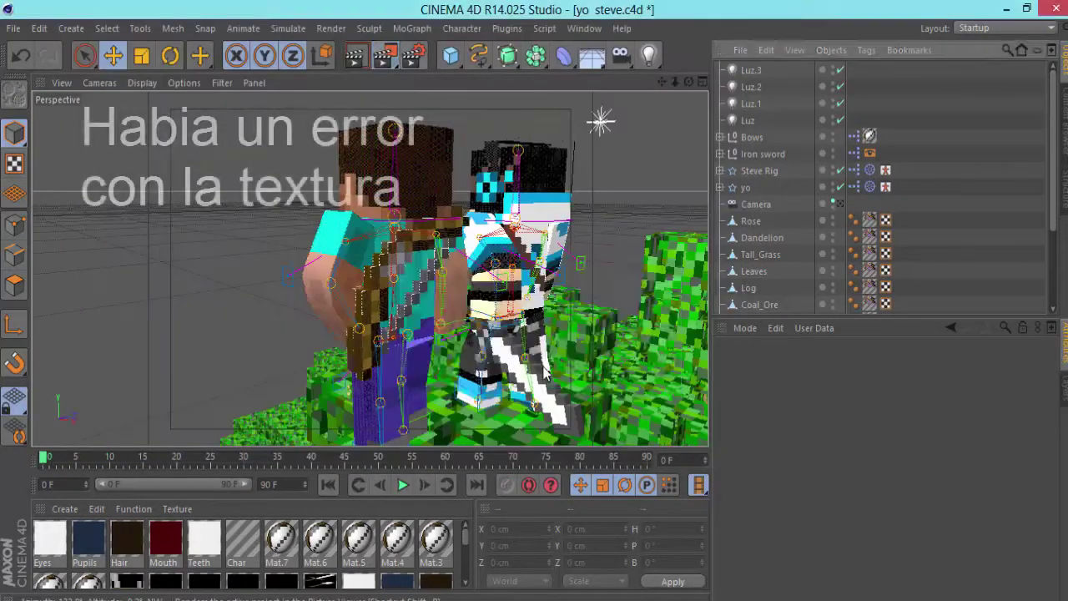
Render the view of the characters' backs to the Picture Viewer and check the Desktop for the saved image
left_click(383, 55)
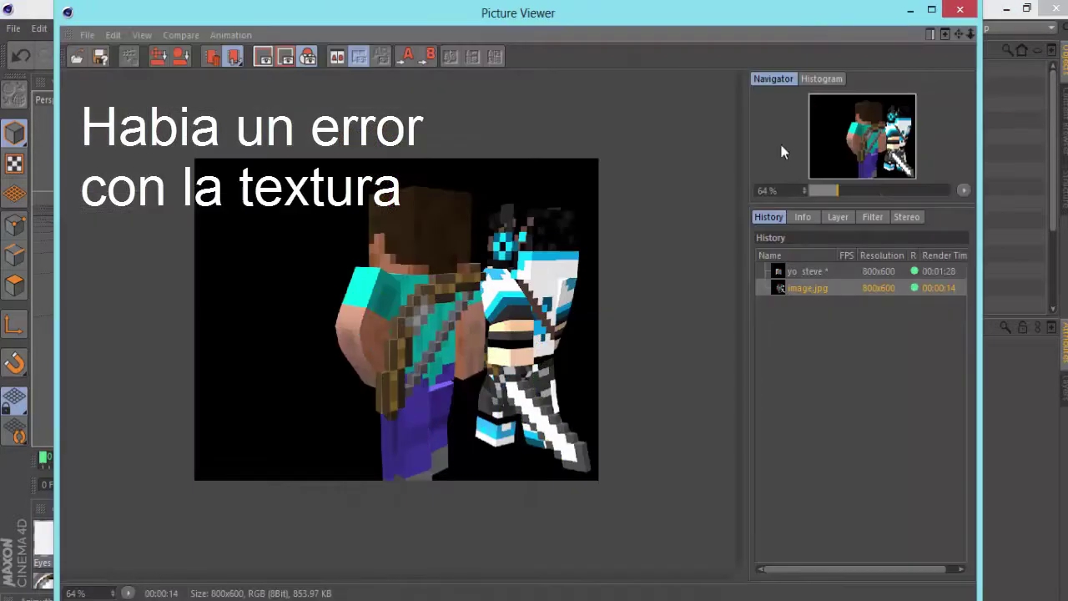
key("super+d")
left_click(239, 592)
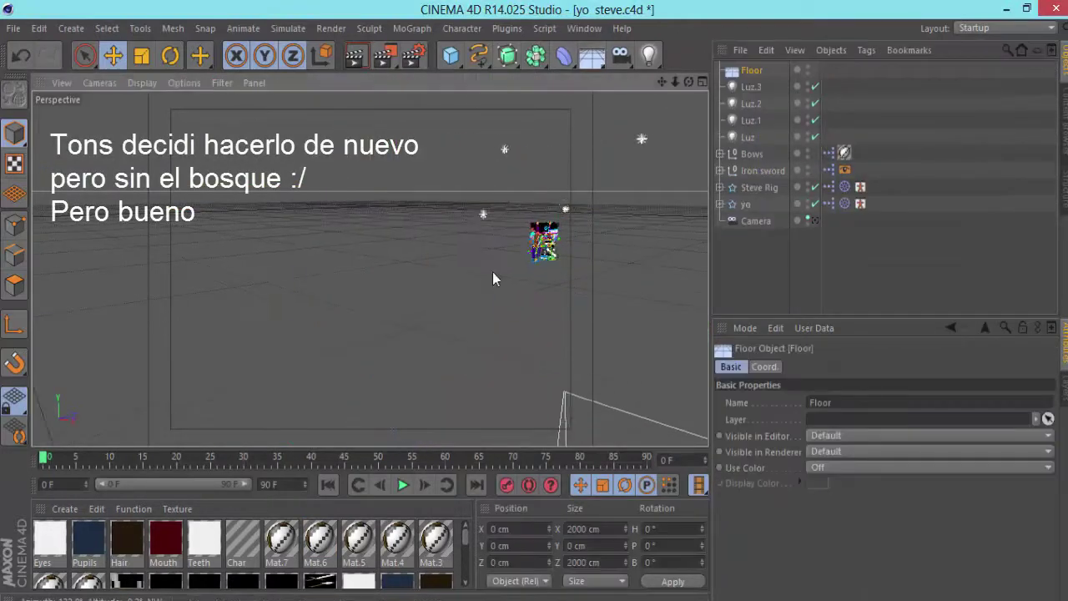
Move the floor under the two characters, to about X -2052, Y 3797, Z 2203 cm
scroll(493, 279, "up", 5)
scroll(457, 274, "down", 3)
left_click_drag(353, 195, 361, 238)
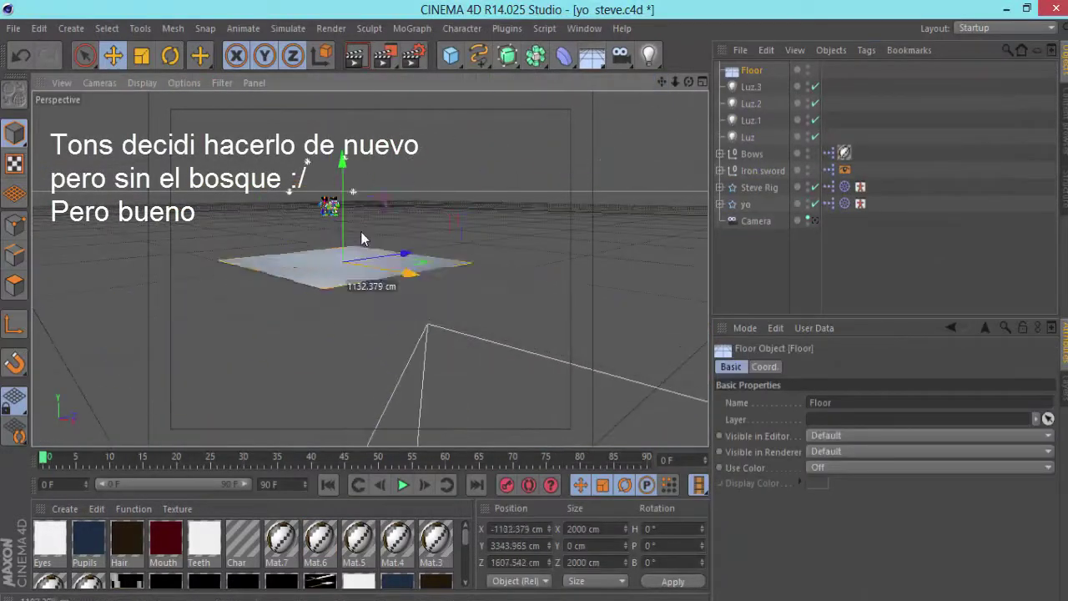
scroll(341, 203, "up", 3)
left_click_drag(341, 203, 549, 312)
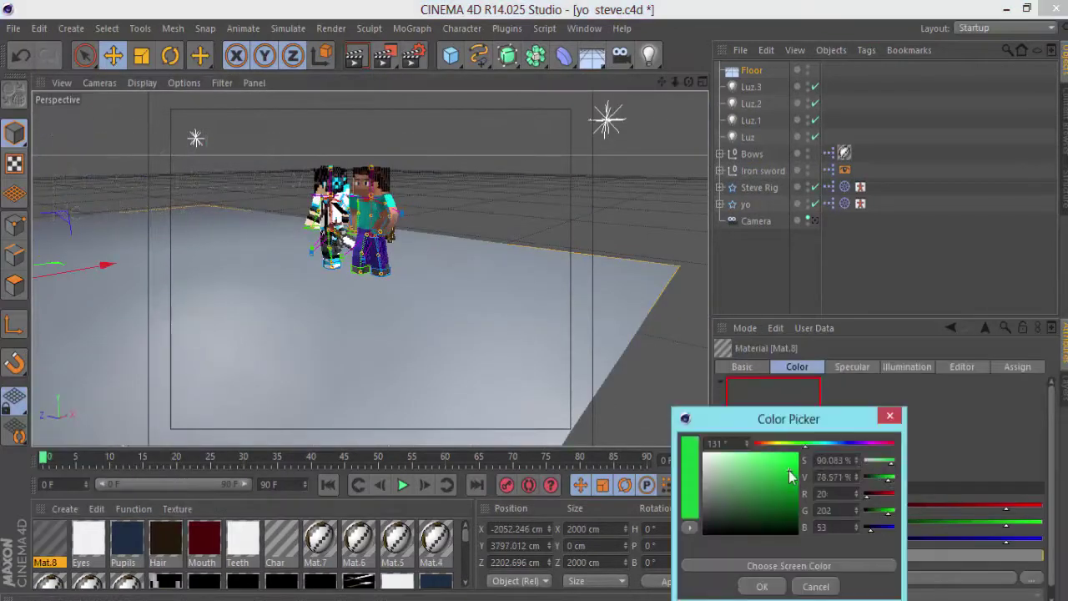
Set the new material's color to green (R 0, G 192, B 35) and apply it to the floor
left_click(698, 582)
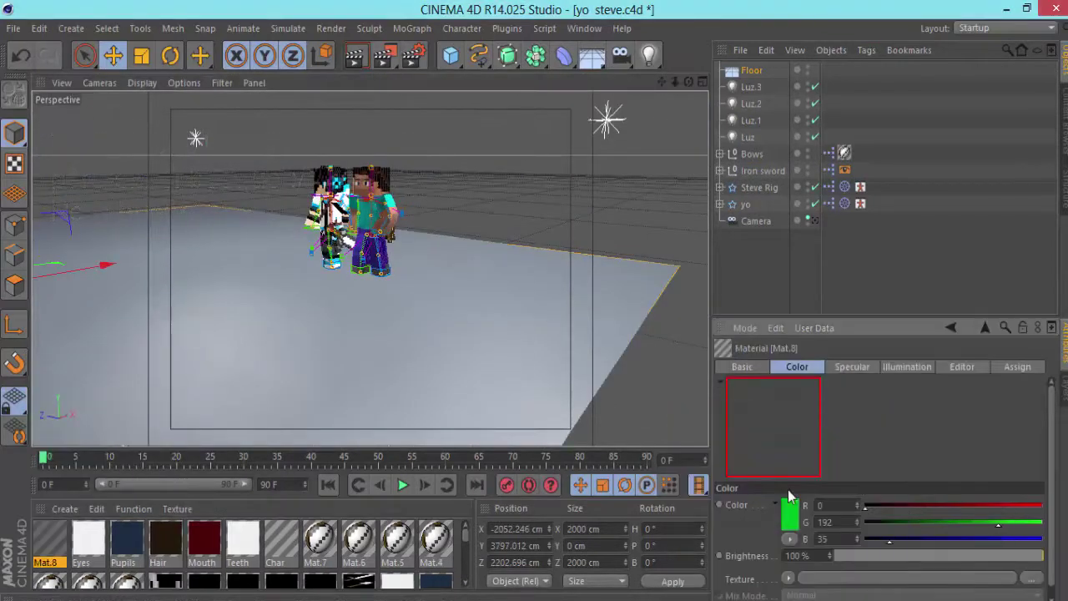
left_click_drag(49, 539, 554, 318)
Move the camera to about X -2134, Y 4069, Z 1864 cm and look through it, framing both characters from the front
left_click(756, 220)
scroll(645, 122, "down", 5)
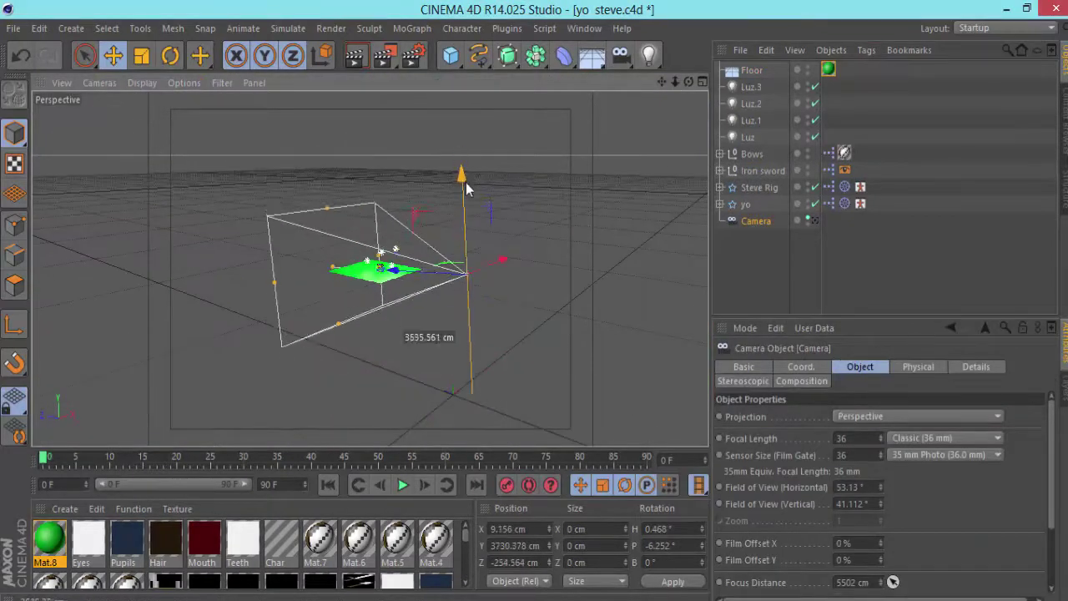
scroll(373, 295, "up", 4)
left_click(815, 220)
scroll(554, 307, "down", 6)
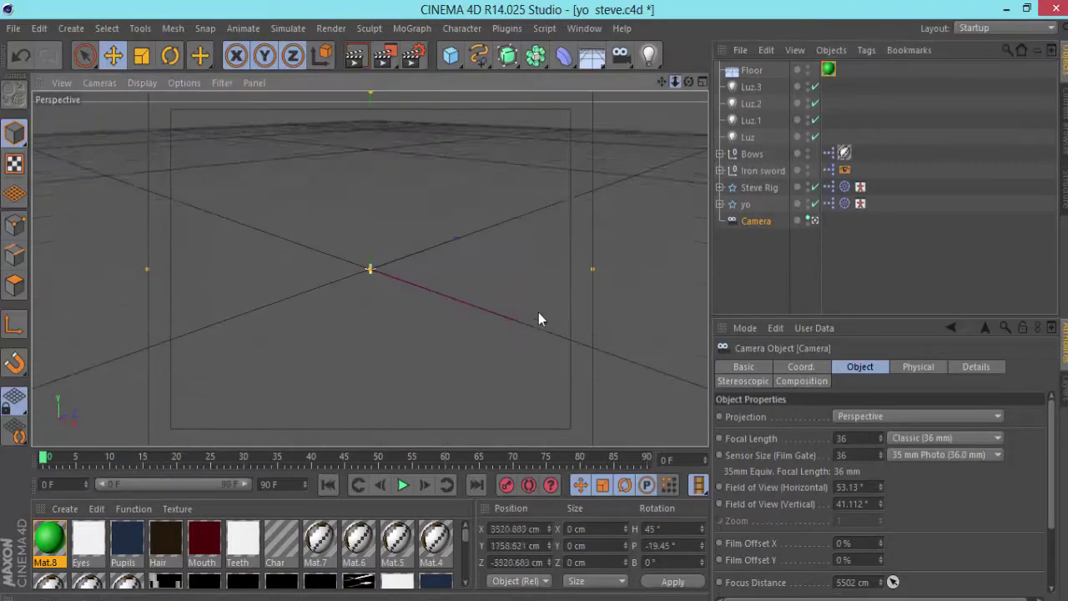
key("ctrl+shift+z")
key("ctrl+shift+z")
key("ctrl+shift+z")
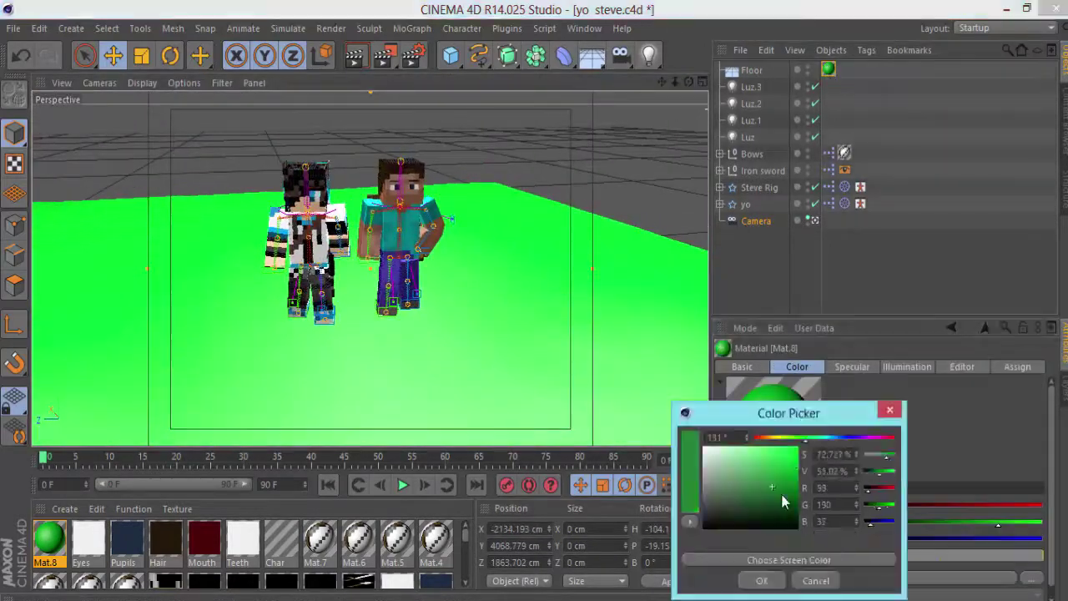
Set the floor material's color to a darker green
left_click(706, 578)
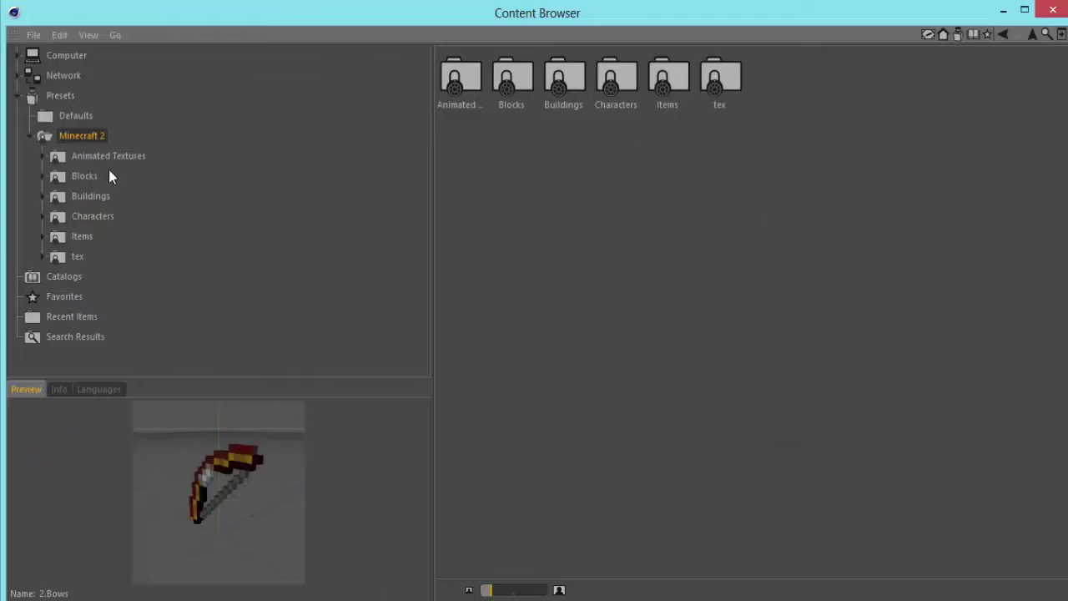
Insert the small tree from the Minecraft 2 buildings and place it behind Steve at about X -1160, Y 4219, Z 1316 cm
left_click(108, 196)
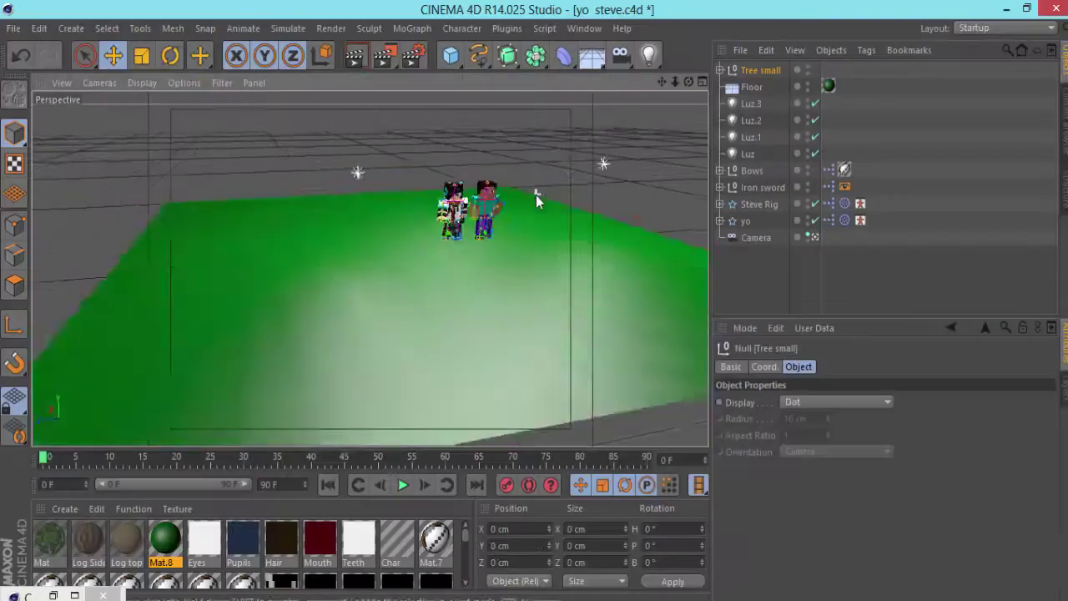
scroll(535, 204, "down", 5)
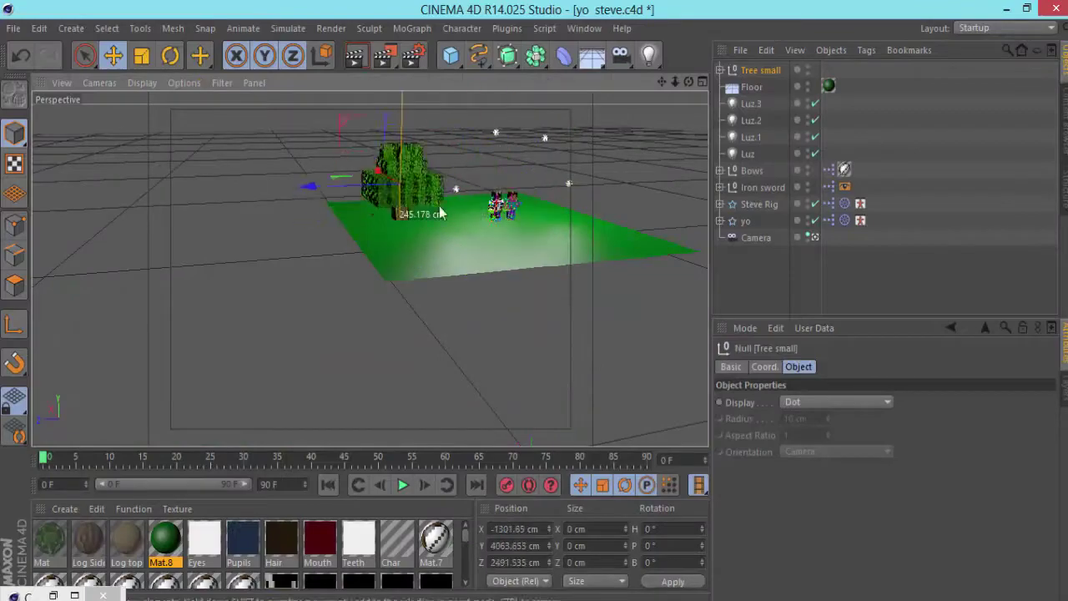
scroll(450, 218, "up", 6)
left_click_drag(441, 214, 508, 134)
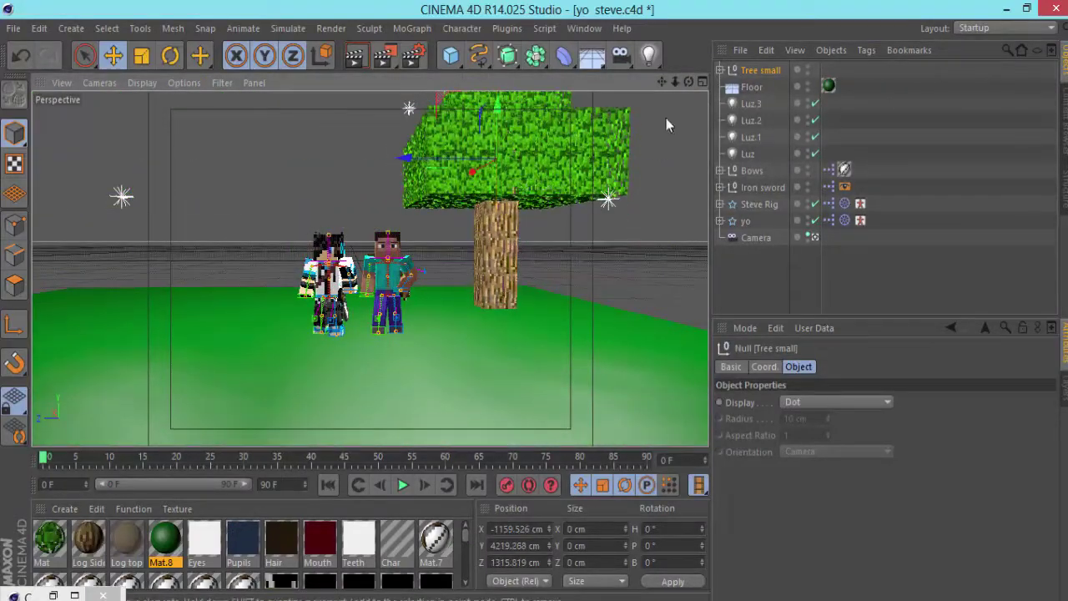
Duplicate the small tree and place the copy on the opposite side of the characters
left_click_drag(418, 159, 137, 167, "ctrl")
scroll(527, 313, "up", 3)
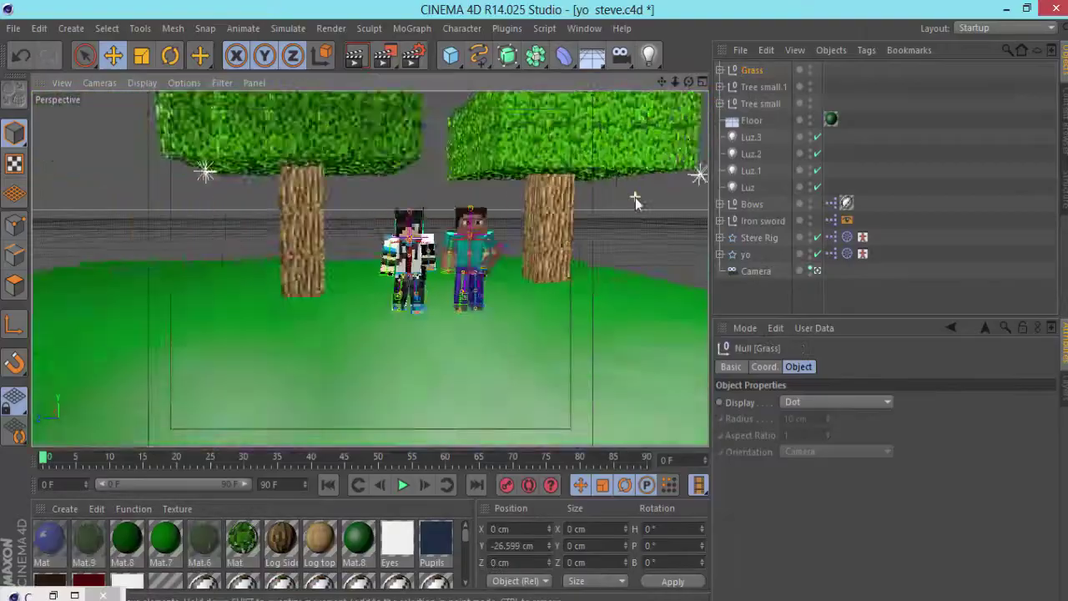
Raise the grass to the floor's level and distribute it with four duplicates around the characters and trees
scroll(548, 300, "down", 8)
left_click_drag(445, 251, 449, 187)
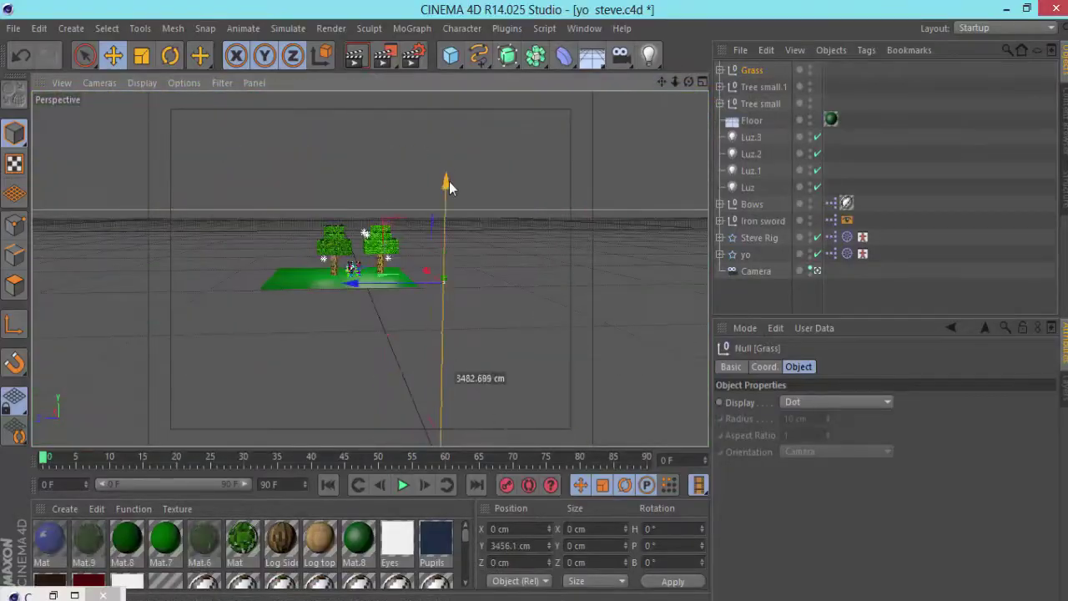
scroll(391, 286, "up", 6)
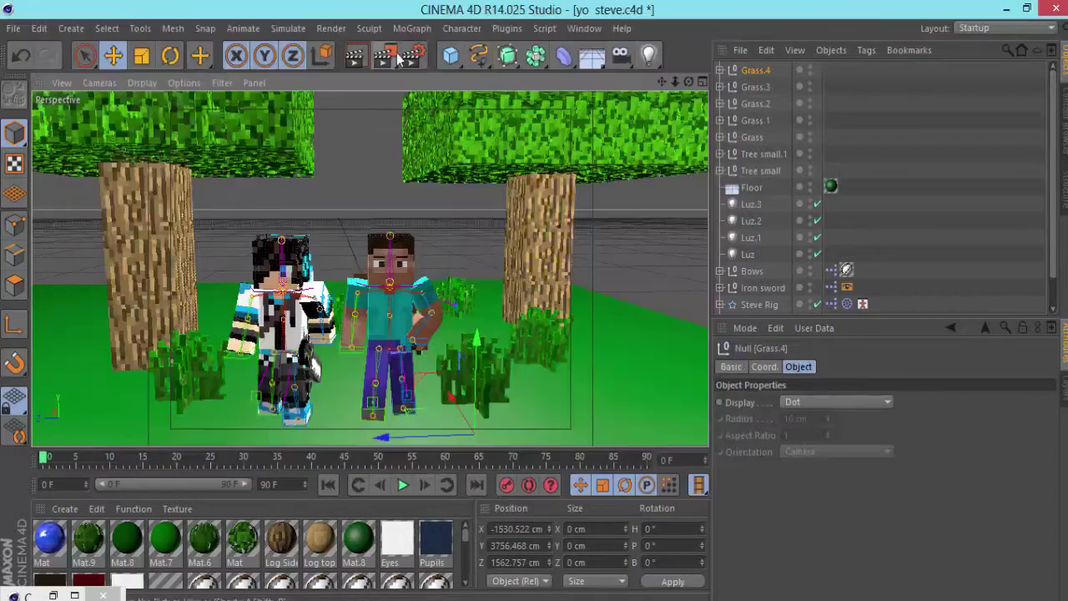
Render the front view of the two characters between the trees to the Picture Viewer
left_click(384, 56)
left_click(517, 362)
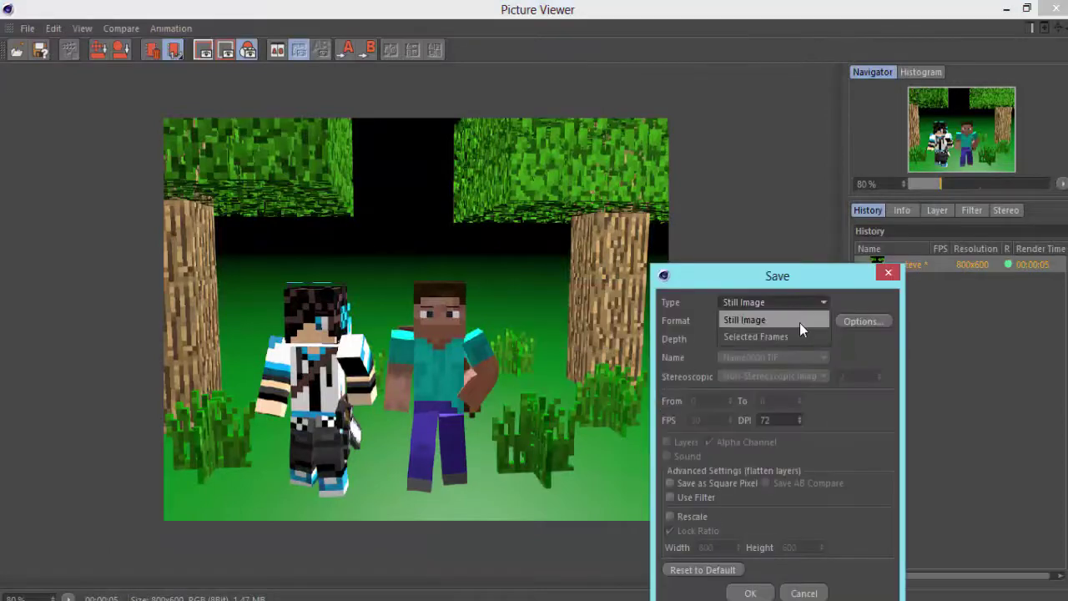
Save the render as the still image "yo y steve.jpg" on the Desktop and open it in Windows Photo Viewer
left_click(746, 589)
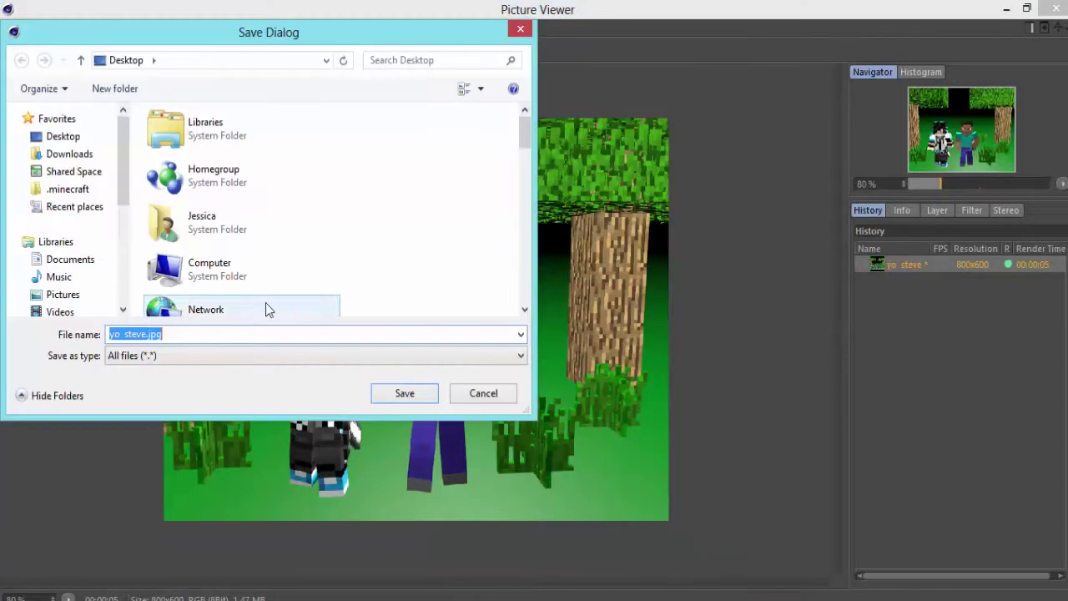
key("Return")
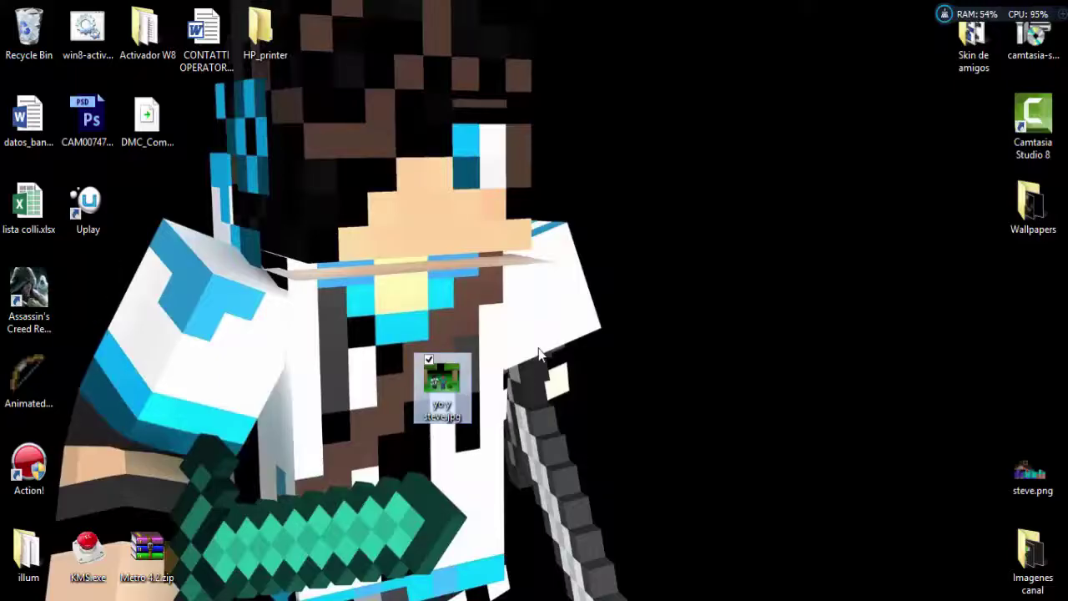
double_click(441, 389)
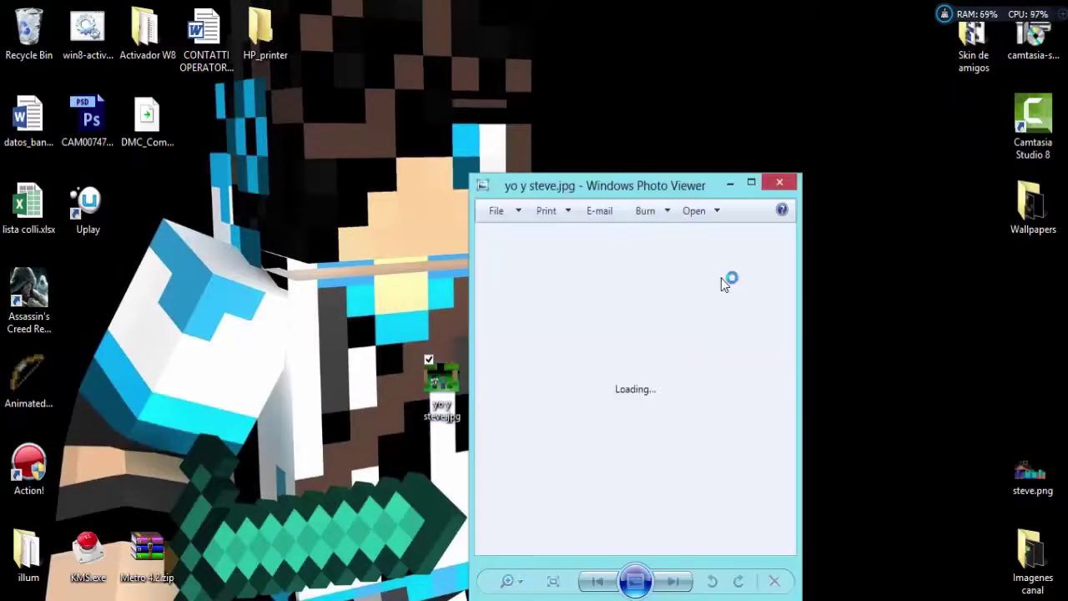